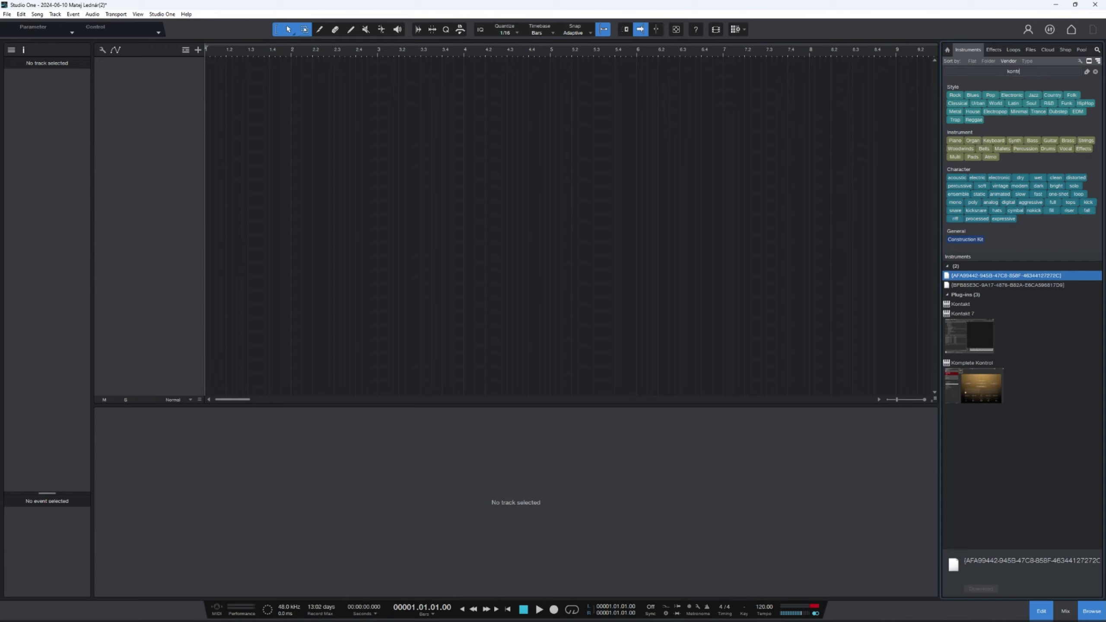
# Search the instruments for "kontrol" and add Komplete Kontrol as a new instrument track
pyautogui.write('ol')
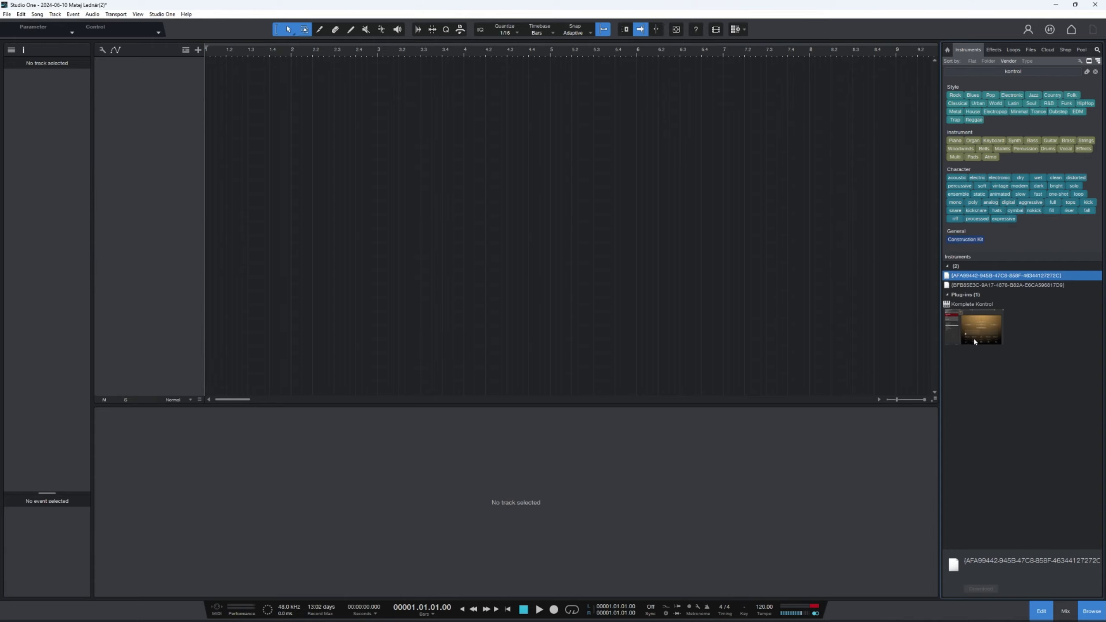
pyautogui.moveTo(974, 342); pyautogui.dragTo(153, 94)
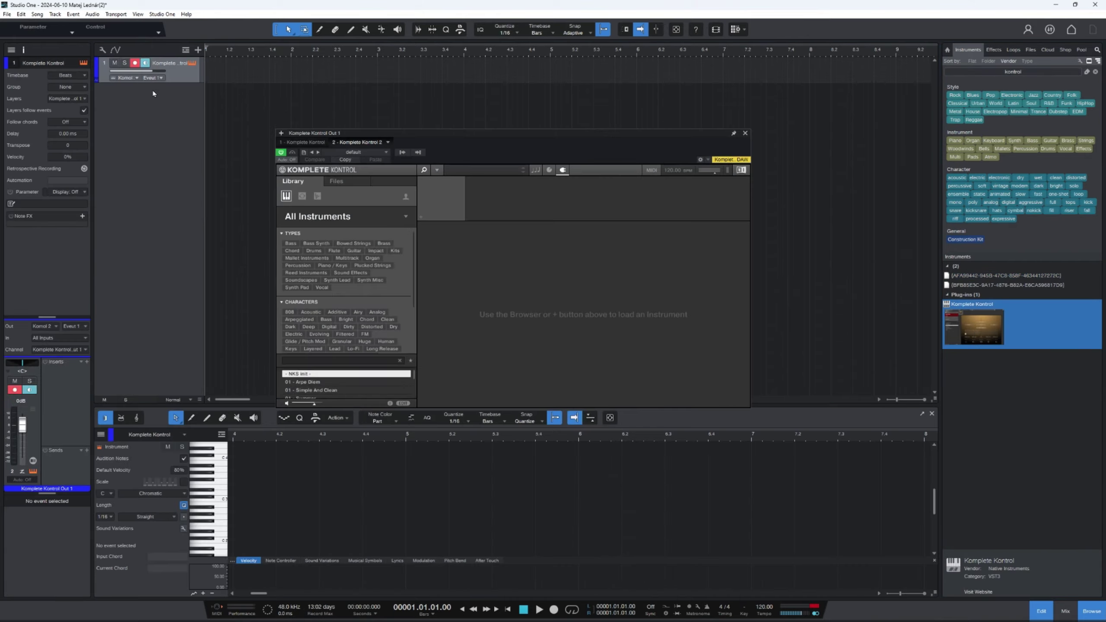
# Load the Alpha Tier preset of TRK-01 Kick in Komplete Kontrol and audition it with several notes
pyautogui.click(331, 221)
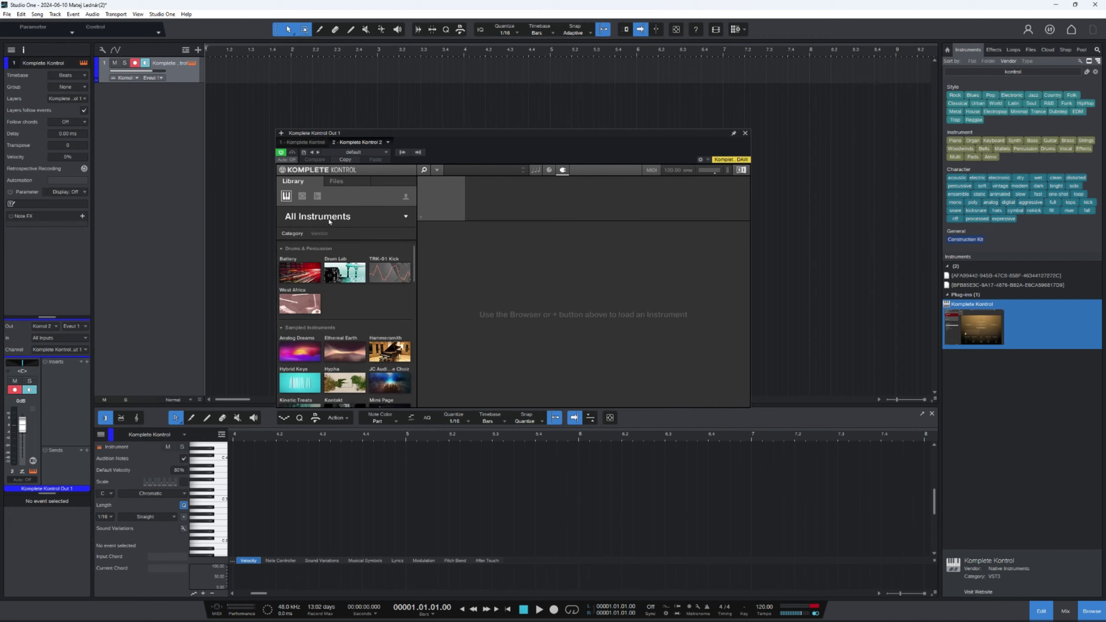
pyautogui.click(385, 273)
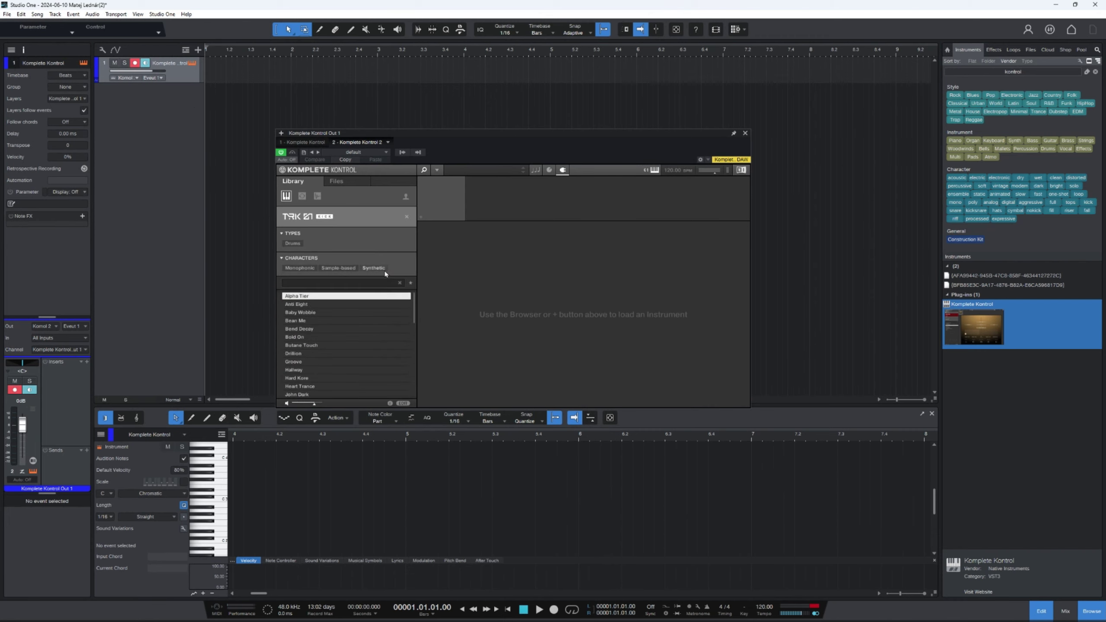
pyautogui.click(298, 304)
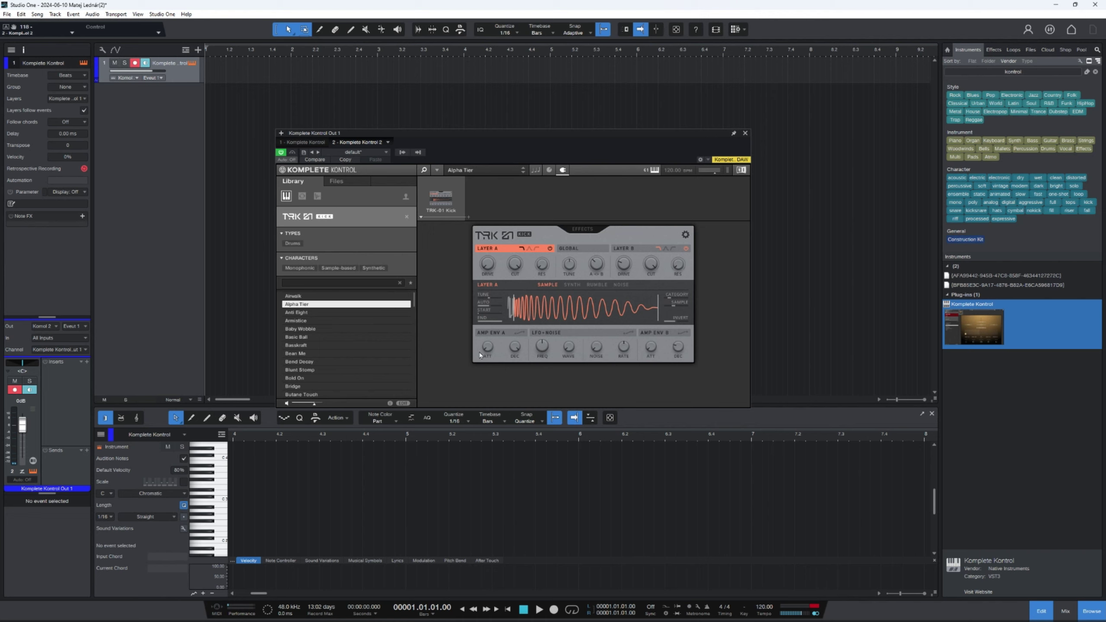
pyautogui.click(216, 487)
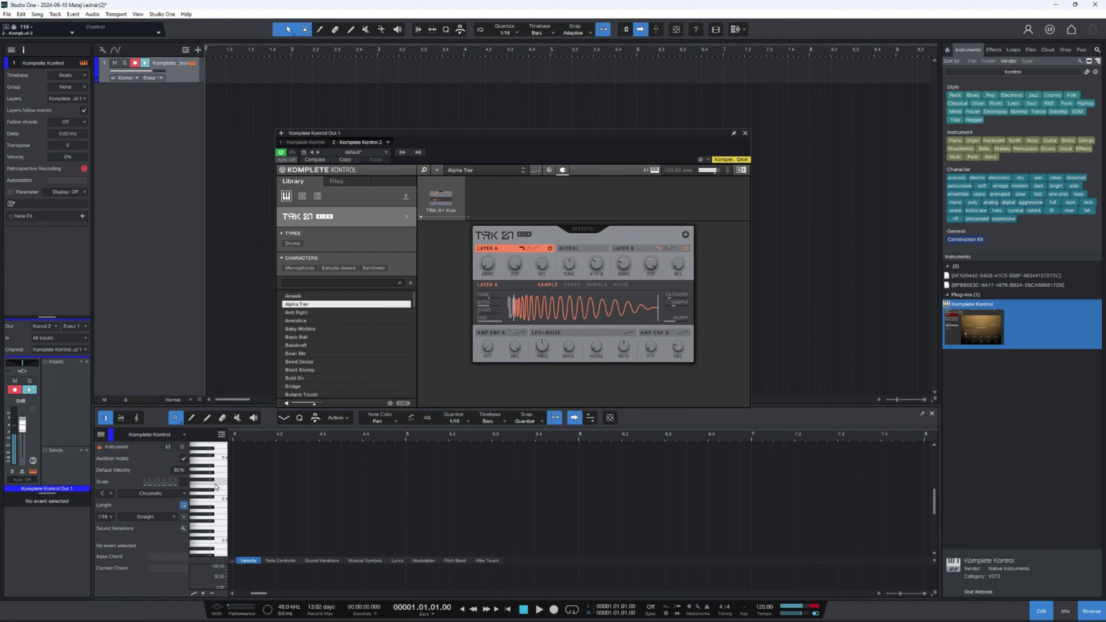
pyautogui.moveTo(216, 486); pyautogui.dragTo(229, 548)
pyautogui.click(224, 548)
pyautogui.click(220, 519)
pyautogui.click(216, 497)
# Load the Apex preset of TRK-01 Bass in Komplete Kontrol and audition it across a range of notes
pyautogui.click(363, 221)
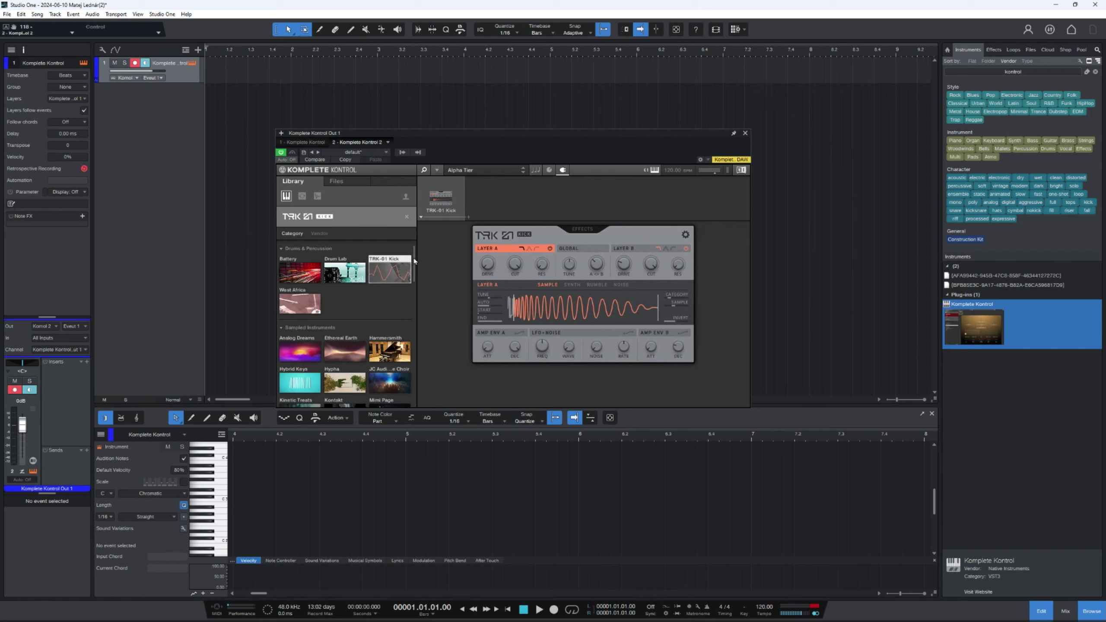
pyautogui.moveTo(414, 257); pyautogui.dragTo(418, 391)
pyautogui.click(349, 389)
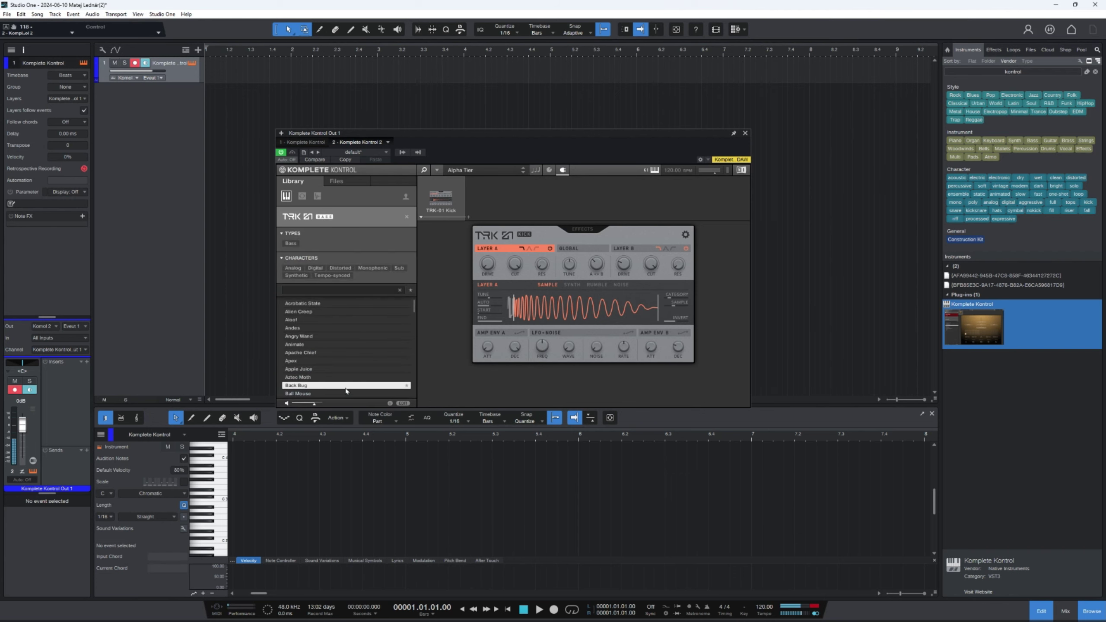
pyautogui.click(316, 361)
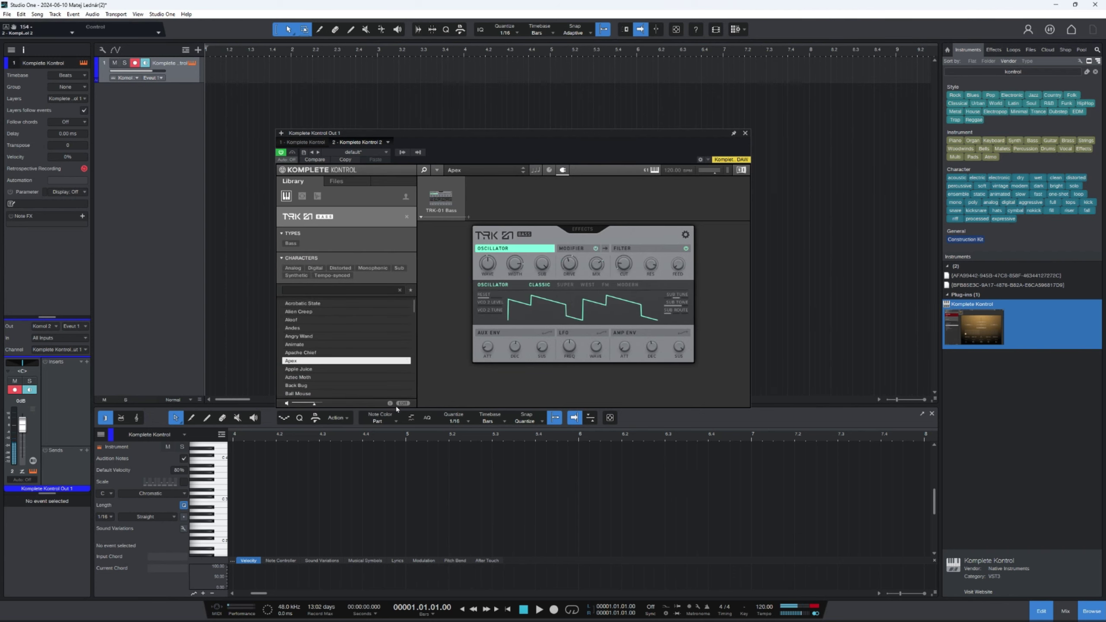
pyautogui.moveTo(218, 452); pyautogui.dragTo(222, 536)
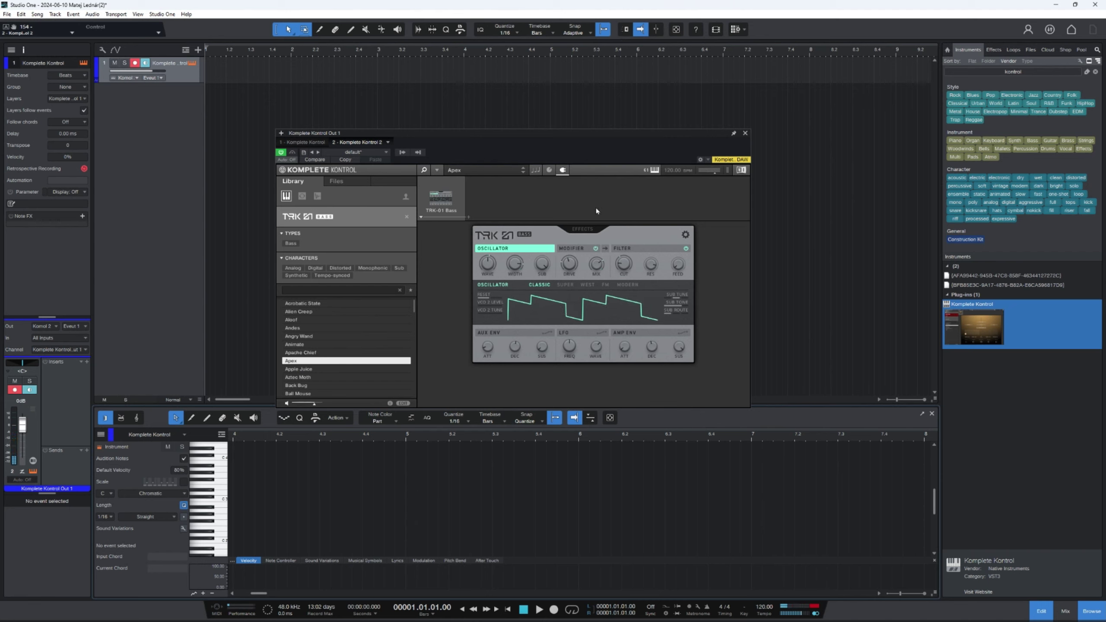
# Replace the bass instrument with the full TRK-01, loading its Airy preset
pyautogui.click(374, 220)
pyautogui.scroll(6, 391, 319)
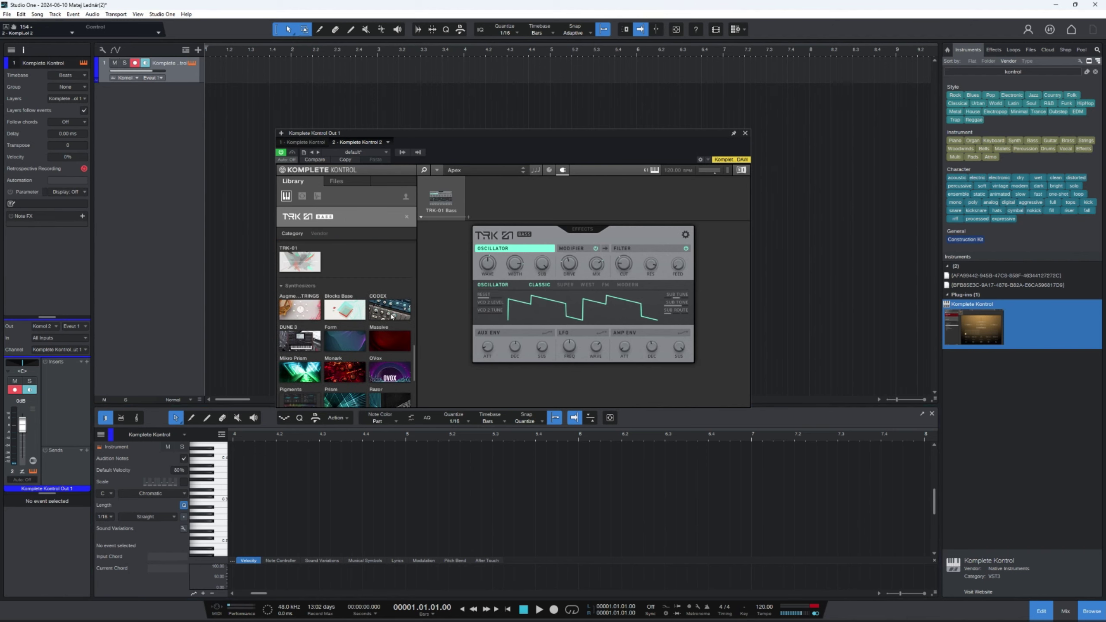
pyautogui.moveTo(288, 331)
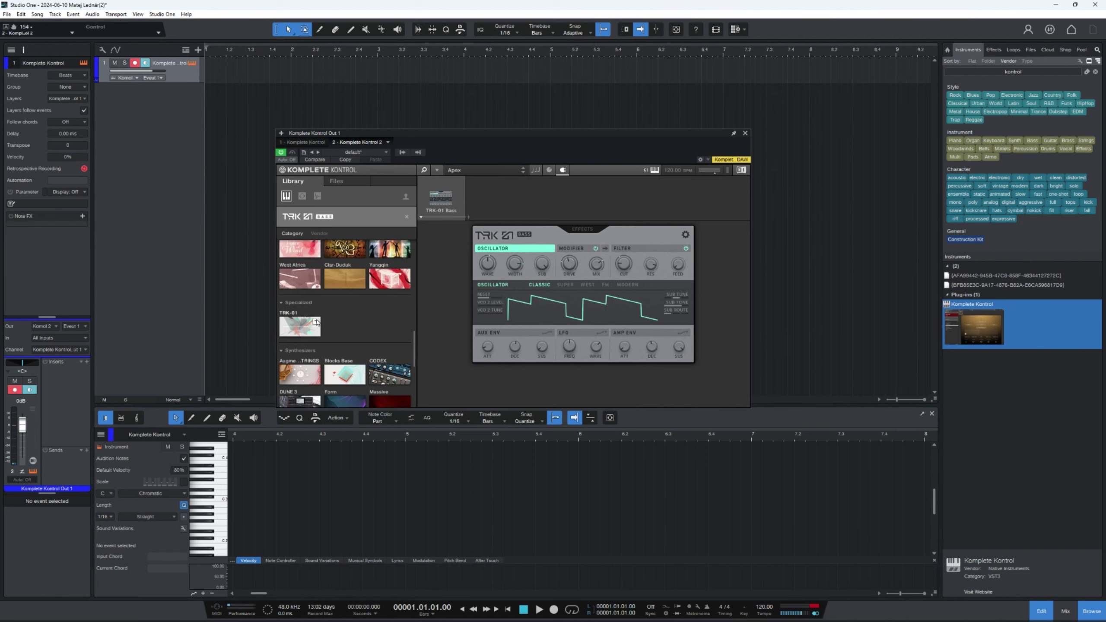
pyautogui.click(288, 331)
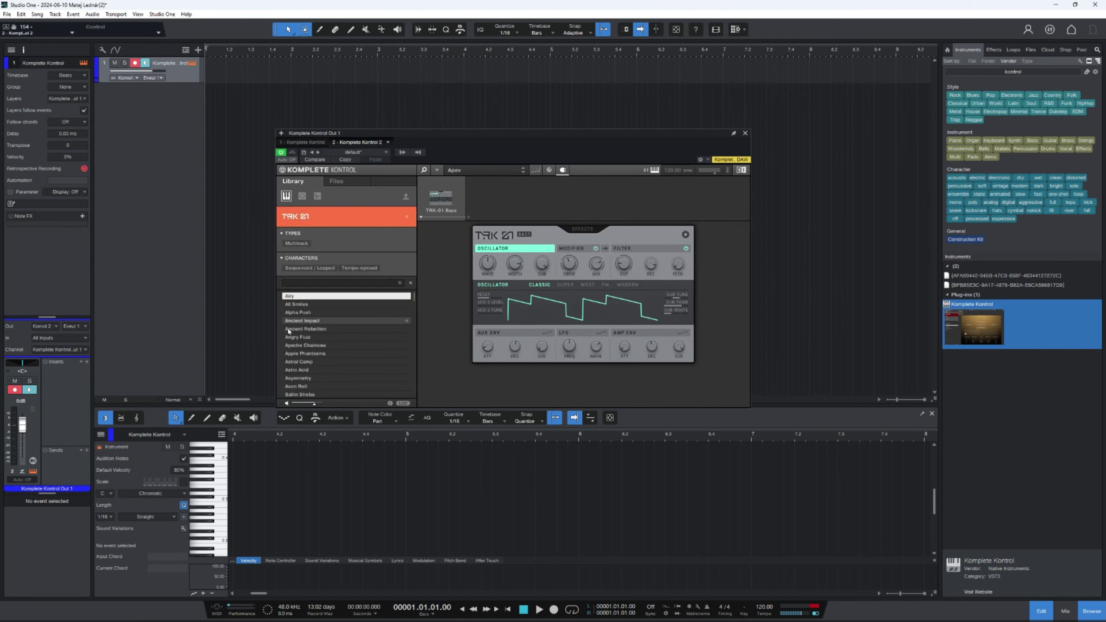
pyautogui.click(292, 295)
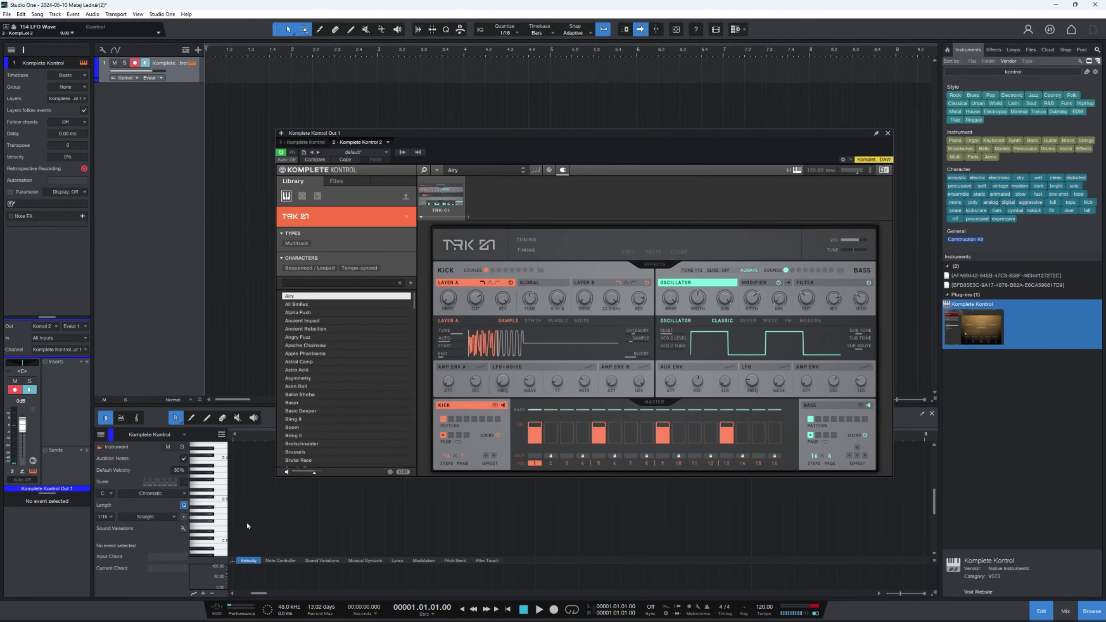
# Audition different notes to hear how they switch TRK-01's bass sounds and kick patterns
pyautogui.click(221, 500)
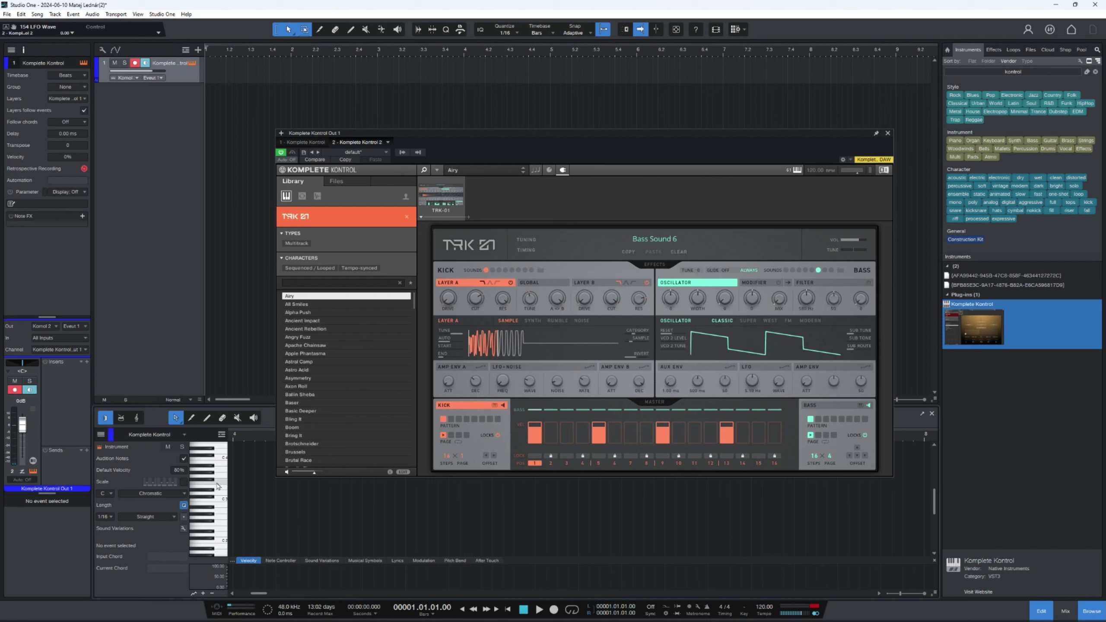
pyautogui.click(222, 536)
pyautogui.click(223, 503)
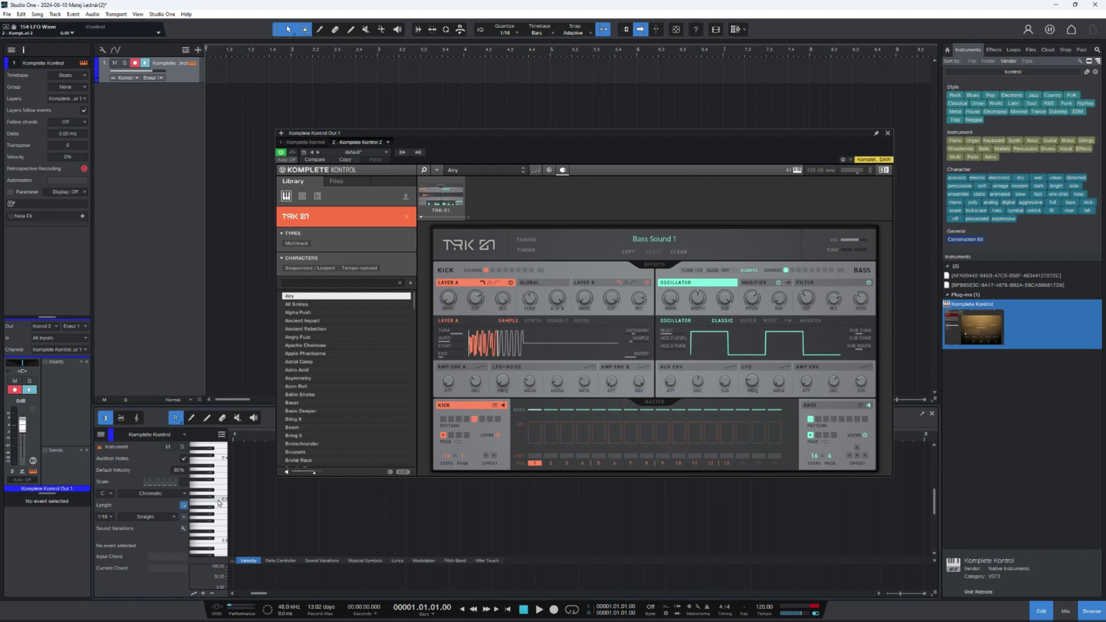
pyautogui.click(224, 511)
# Switch TRK-01's kick and bass step sequencers off and back on
pyautogui.click(494, 406)
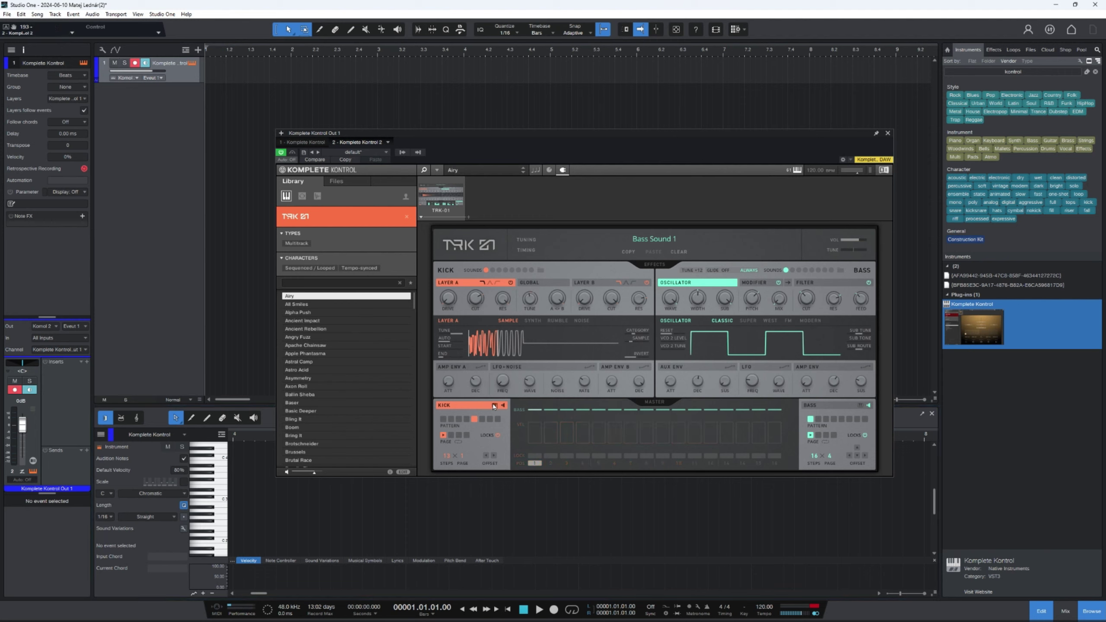
pyautogui.click(861, 406)
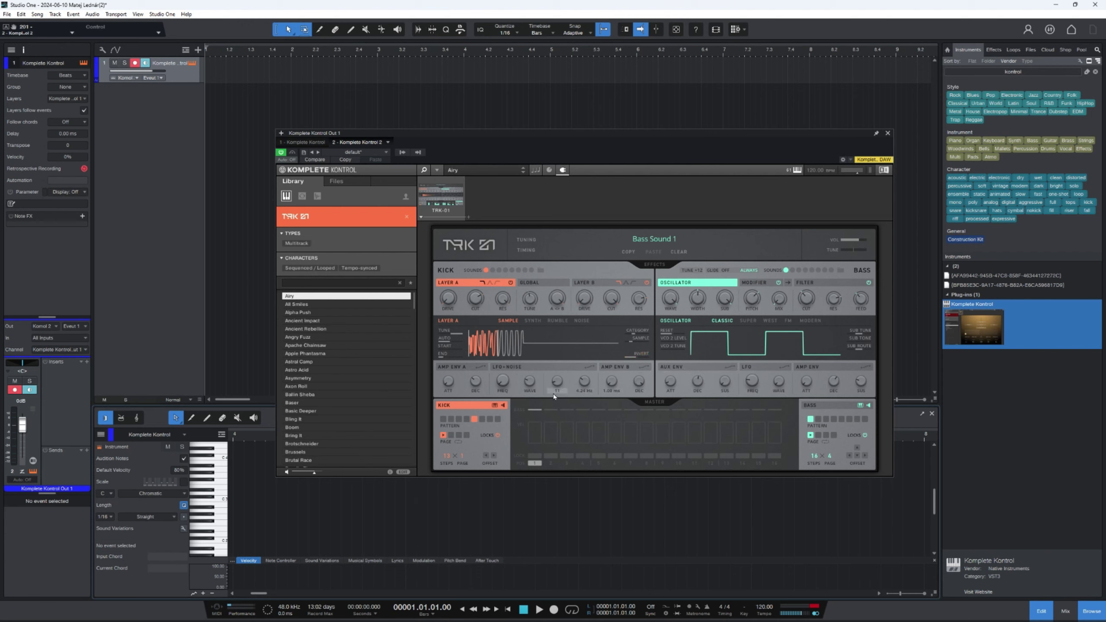
pyautogui.click(495, 406)
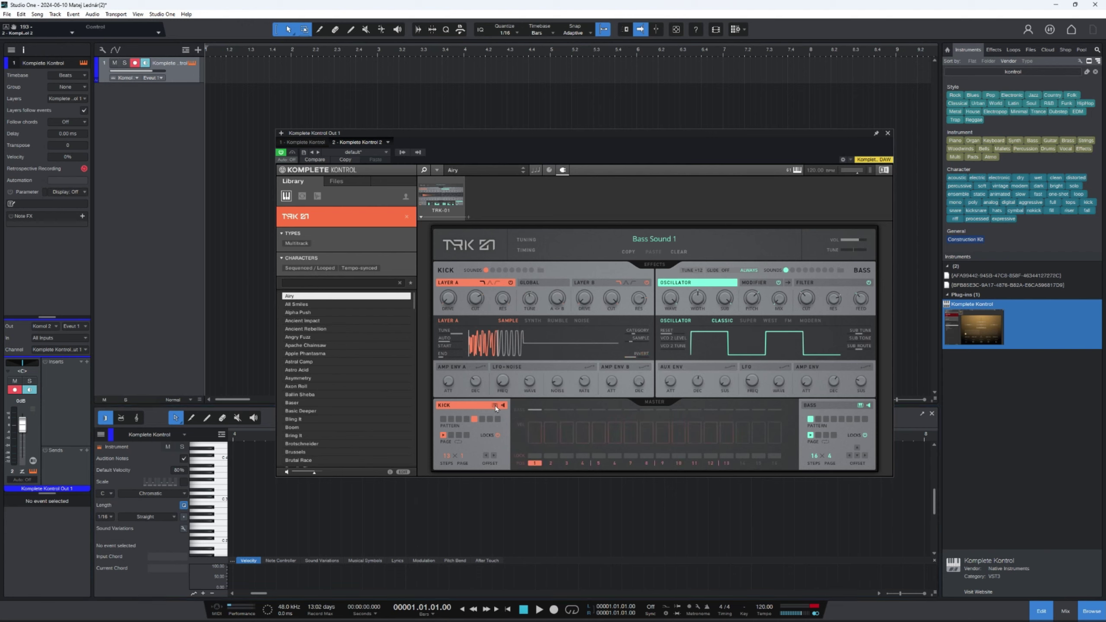
pyautogui.click(861, 406)
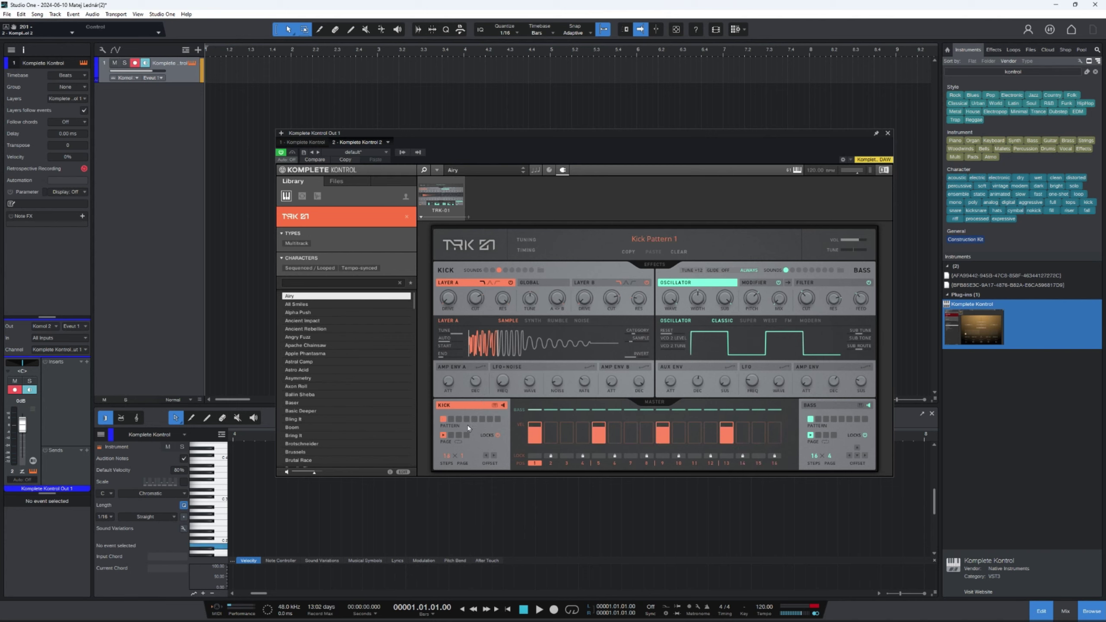
# Compare TRK-01's bass and kick sequencers, and create an empty one-bar part at the start of the Komplete Kontrol track
pyautogui.click(826, 408)
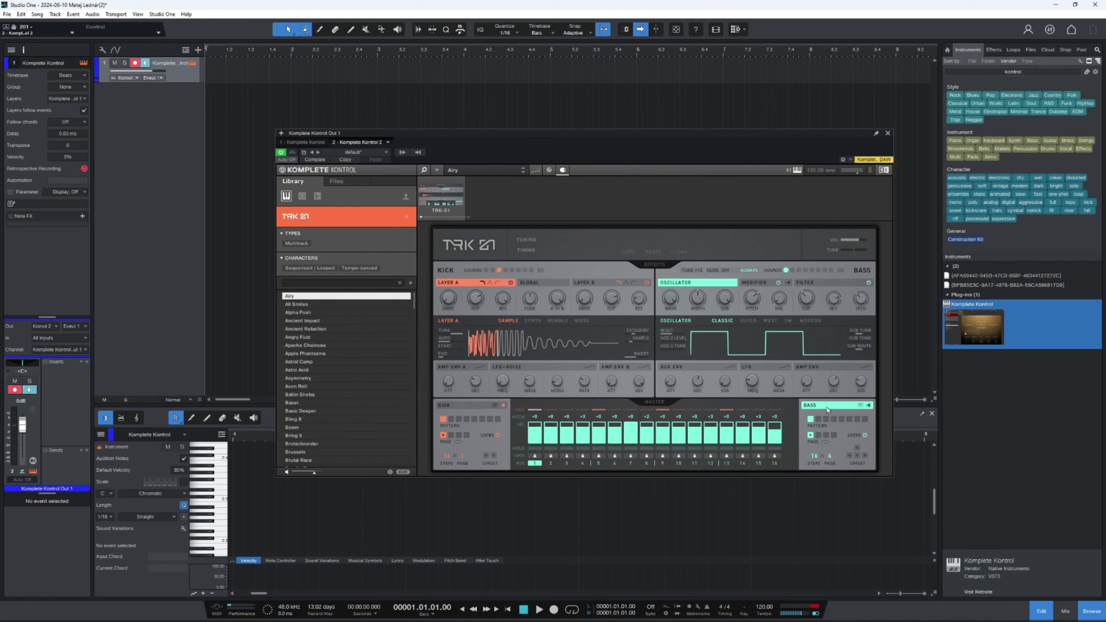
pyautogui.click(474, 411)
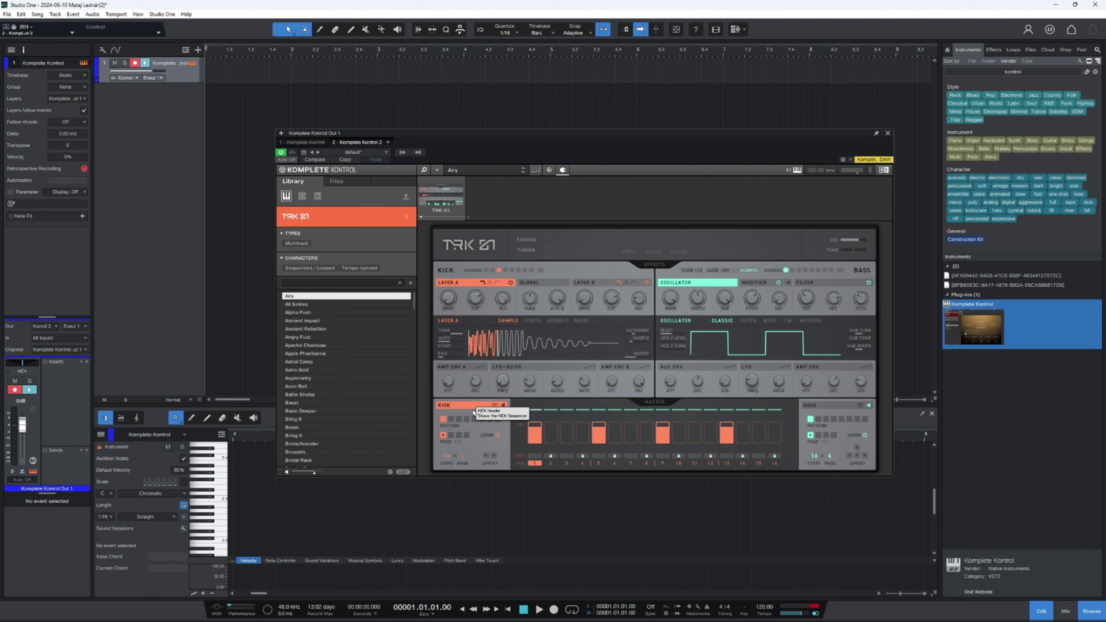
pyautogui.doubleClick(224, 82)
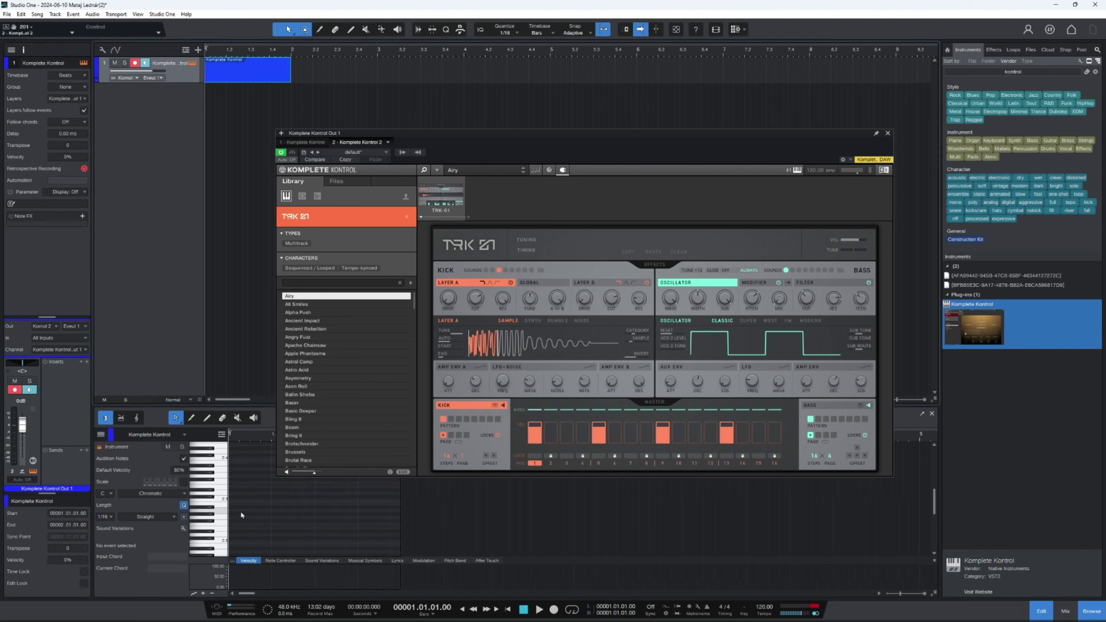
# Disable both the kick and bass sequencers in TRK-01 and re-enable them
pyautogui.click(497, 407)
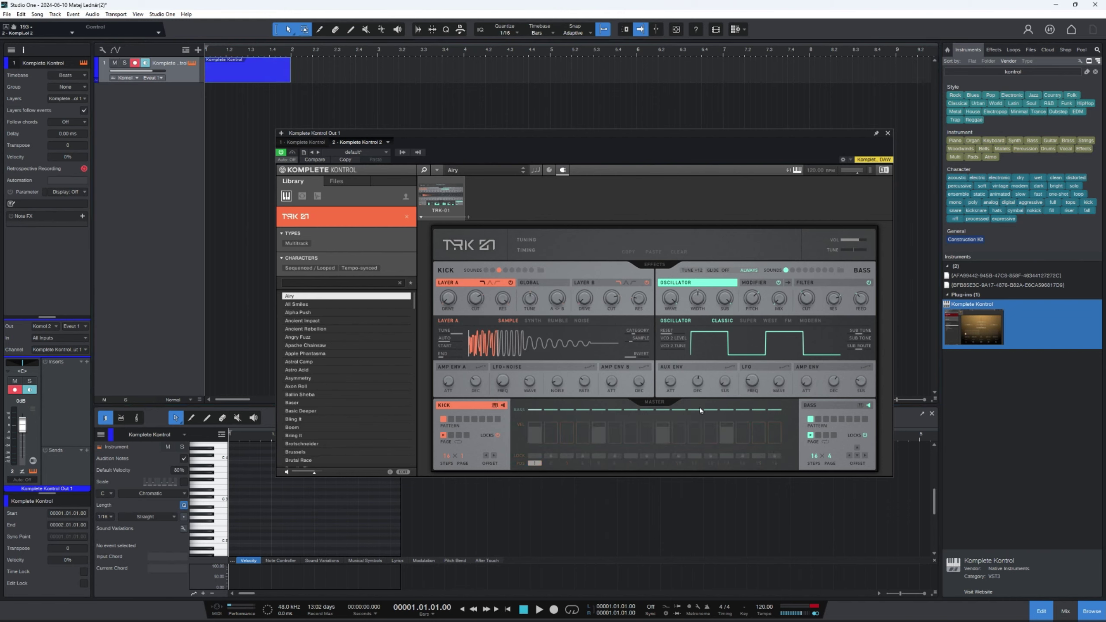
pyautogui.click(860, 406)
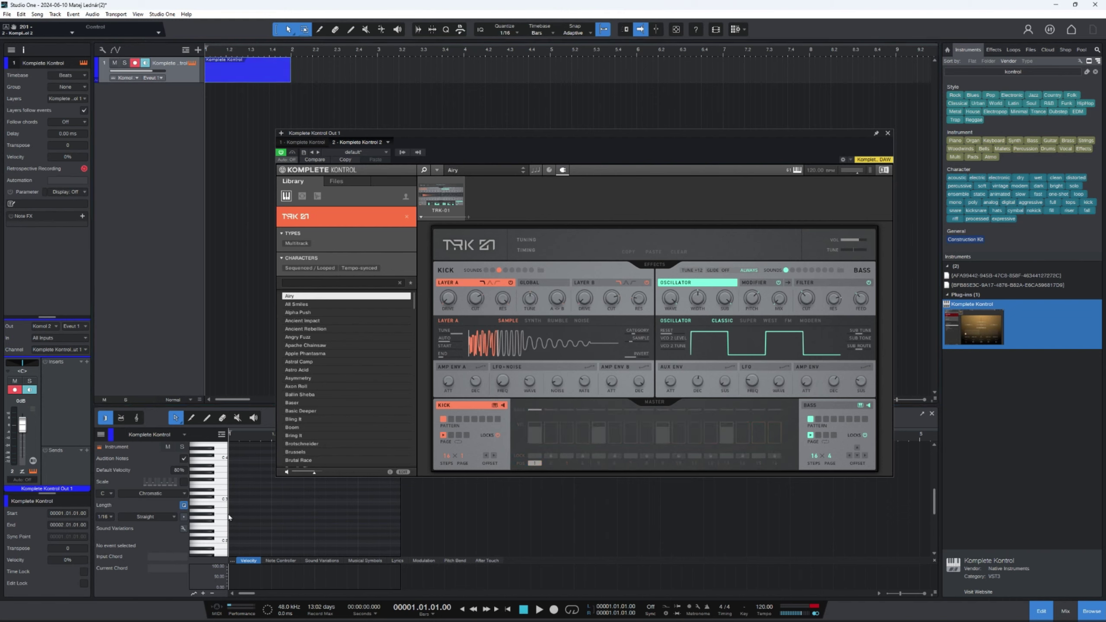
pyautogui.click(494, 409)
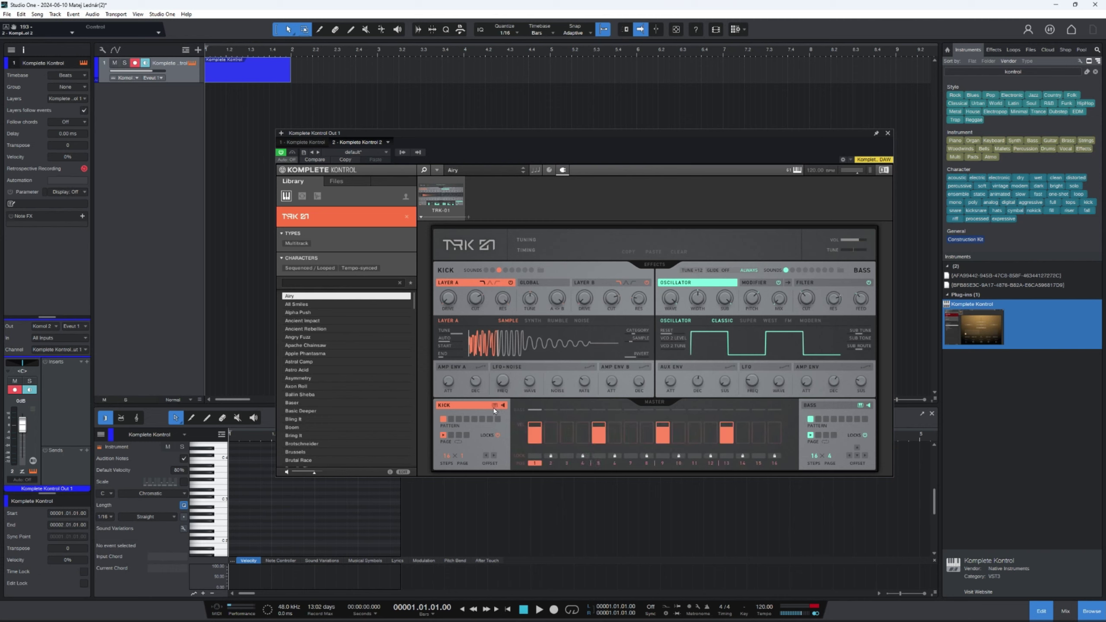
pyautogui.click(860, 406)
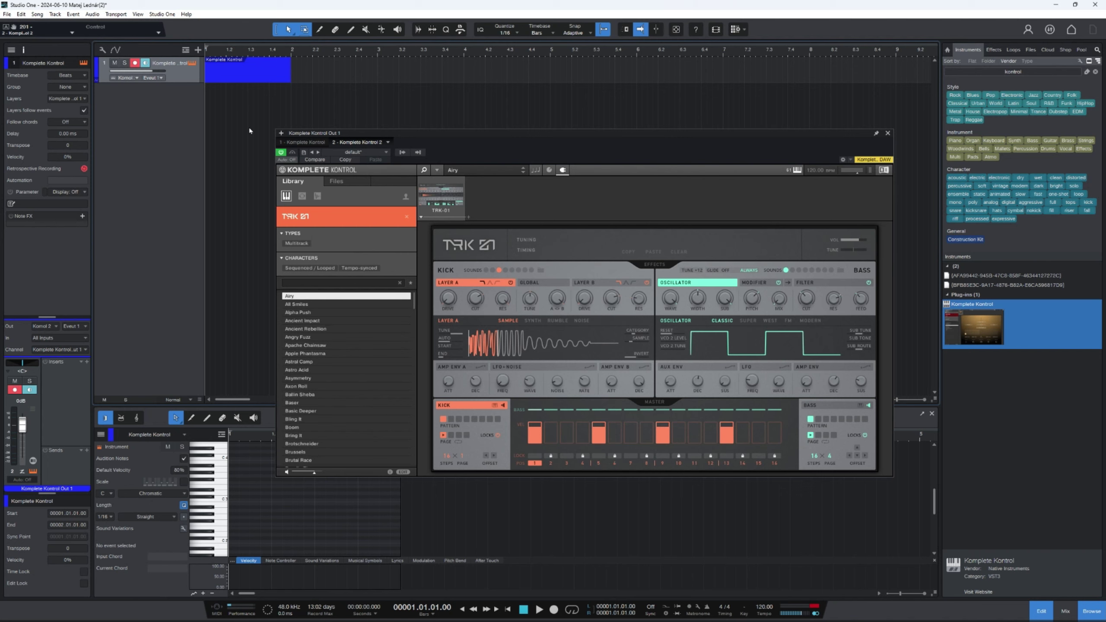
# Play the song with the sequencers on, and try kick hits on steps 2 and 3, removing them again
pyautogui.press('space')
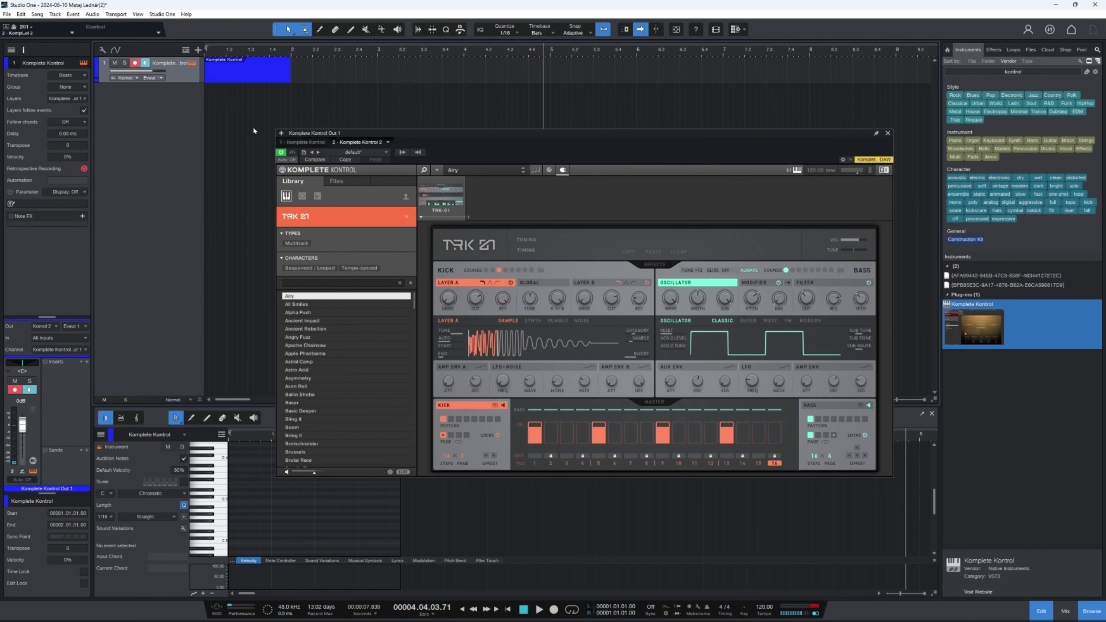
pyautogui.click(568, 433)
pyautogui.click(553, 442)
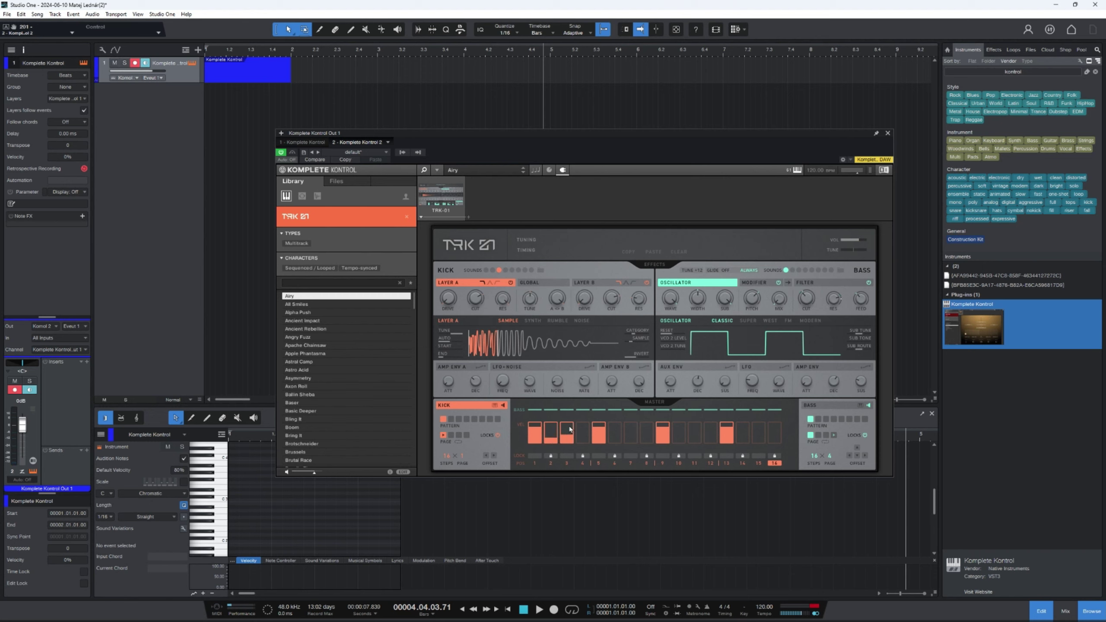
pyautogui.click(567, 432)
pyautogui.click(552, 441)
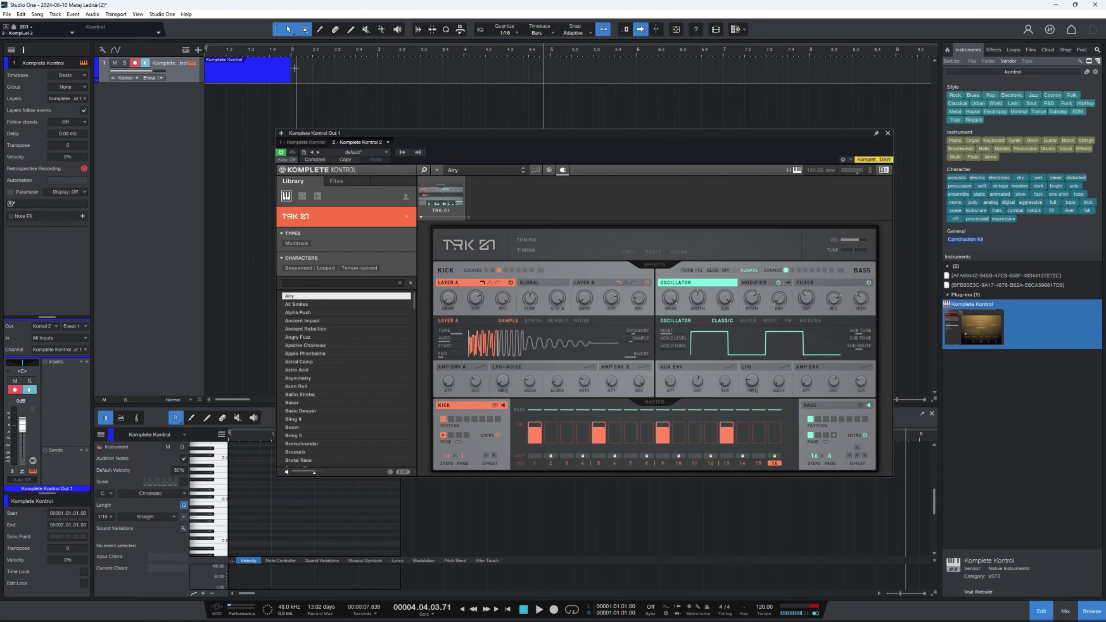
# Load TRK-01's Bring It preset and play the song from the beginning to hear it
pyautogui.click(299, 435)
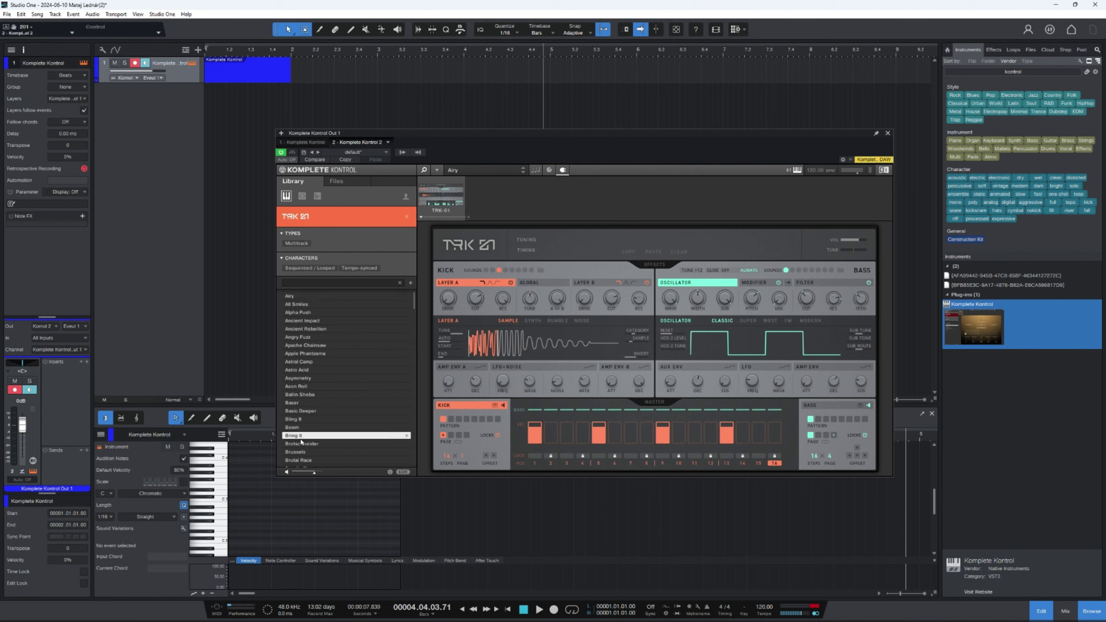
pyautogui.click(371, 109)
pyautogui.press('Home')
pyautogui.press('space')
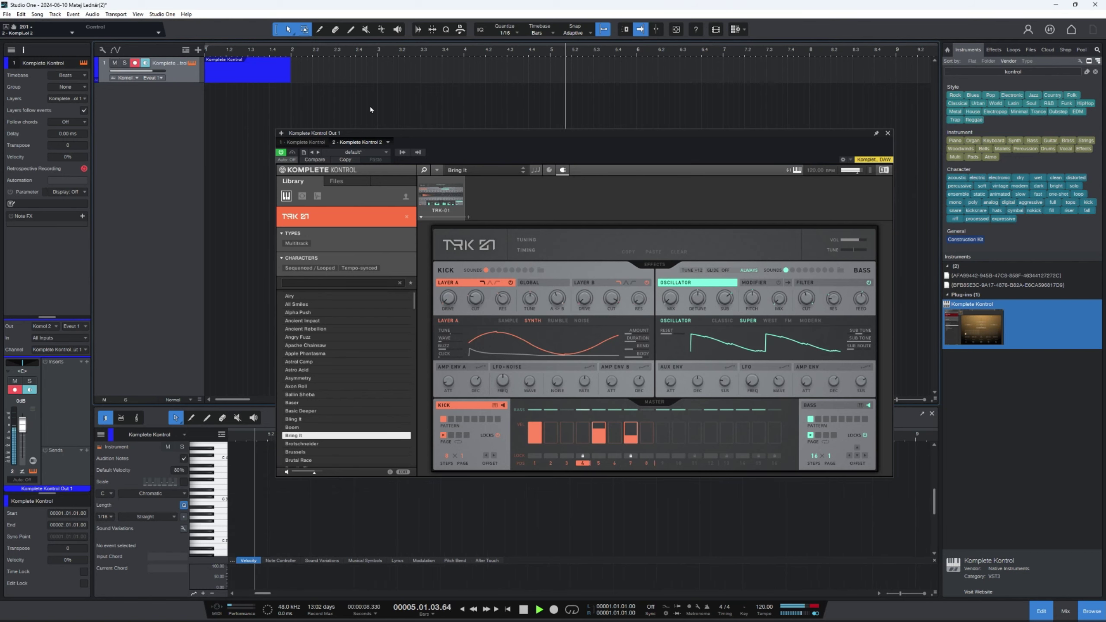
pyautogui.press('space')
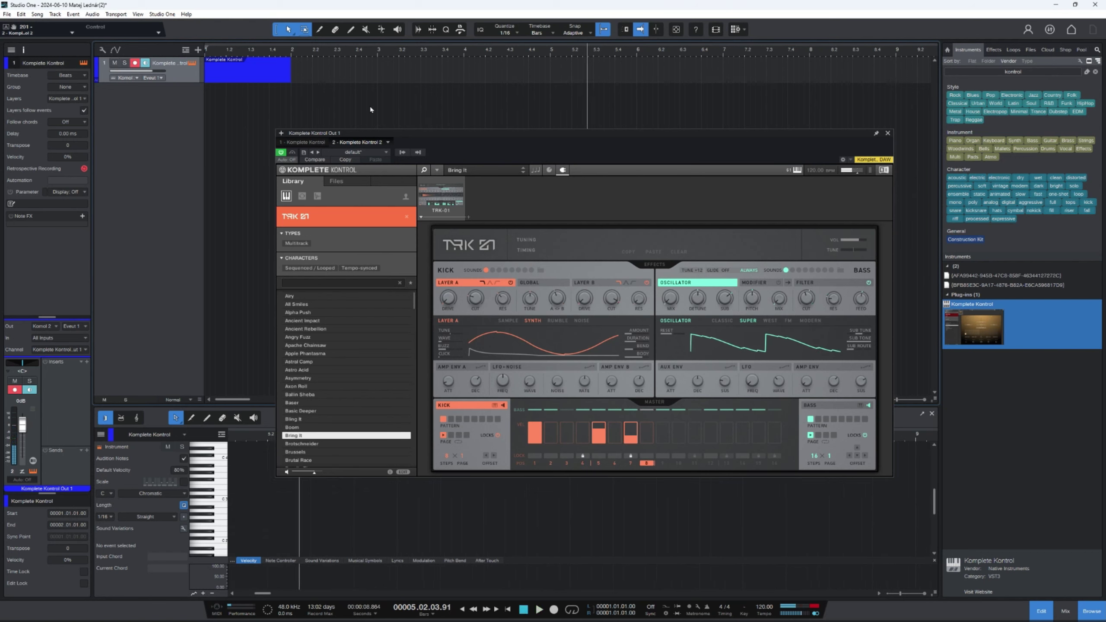
# Return the playback position to the song start and extend the empty part to the start of bar 8
pyautogui.press('Home')
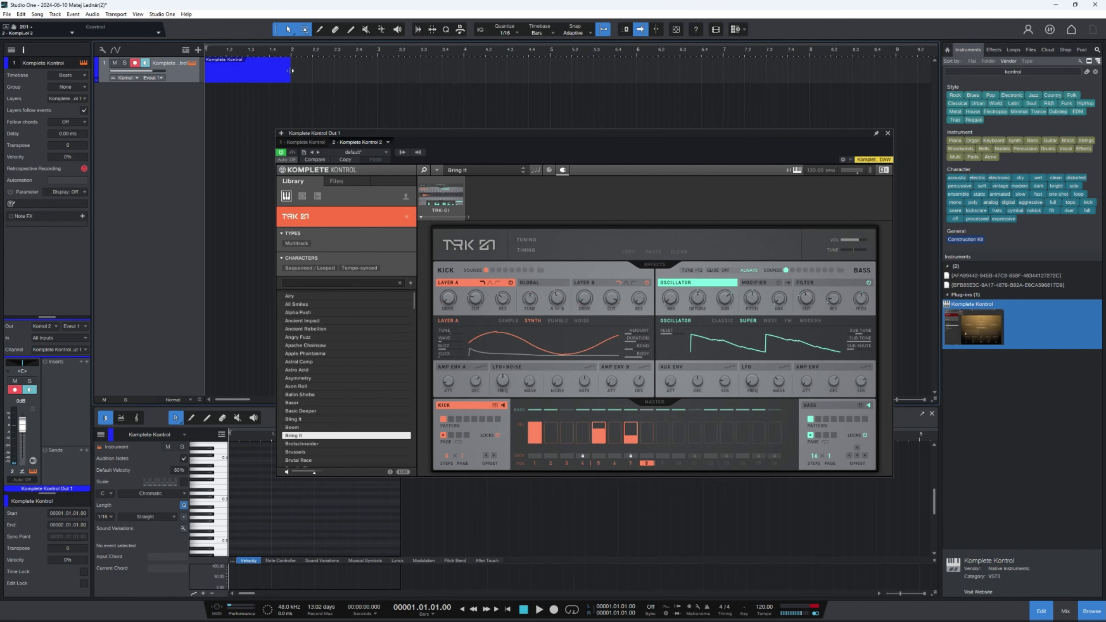
pyautogui.moveTo(291, 71); pyautogui.dragTo(813, 77)
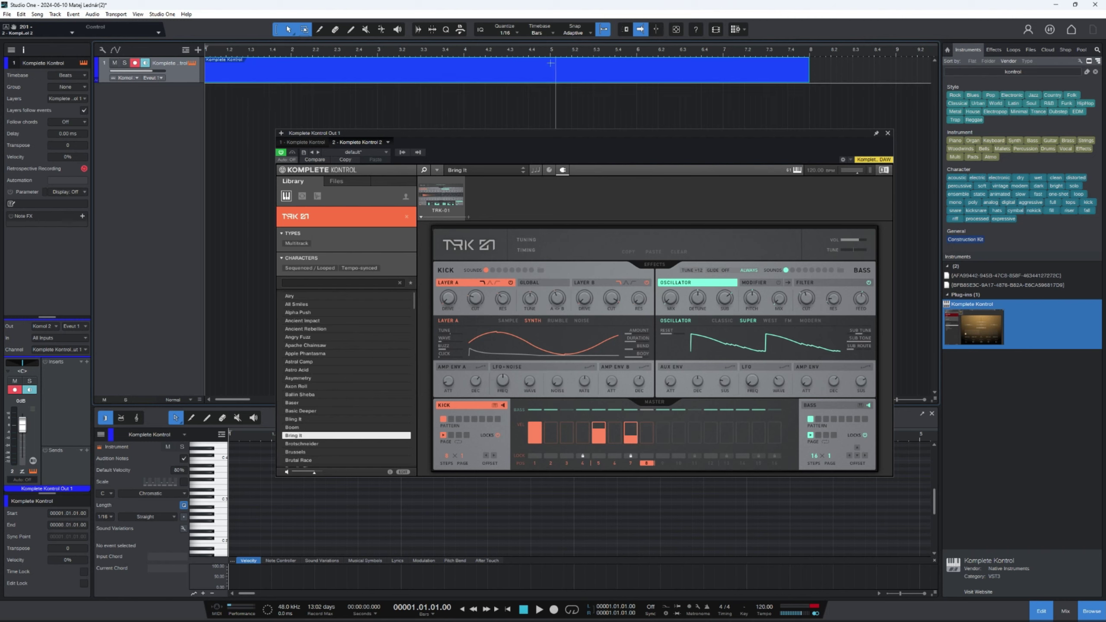
# Bounce the Komplete Kontrol part to a new audio track and play the song from the start
pyautogui.rightClick(390, 81)
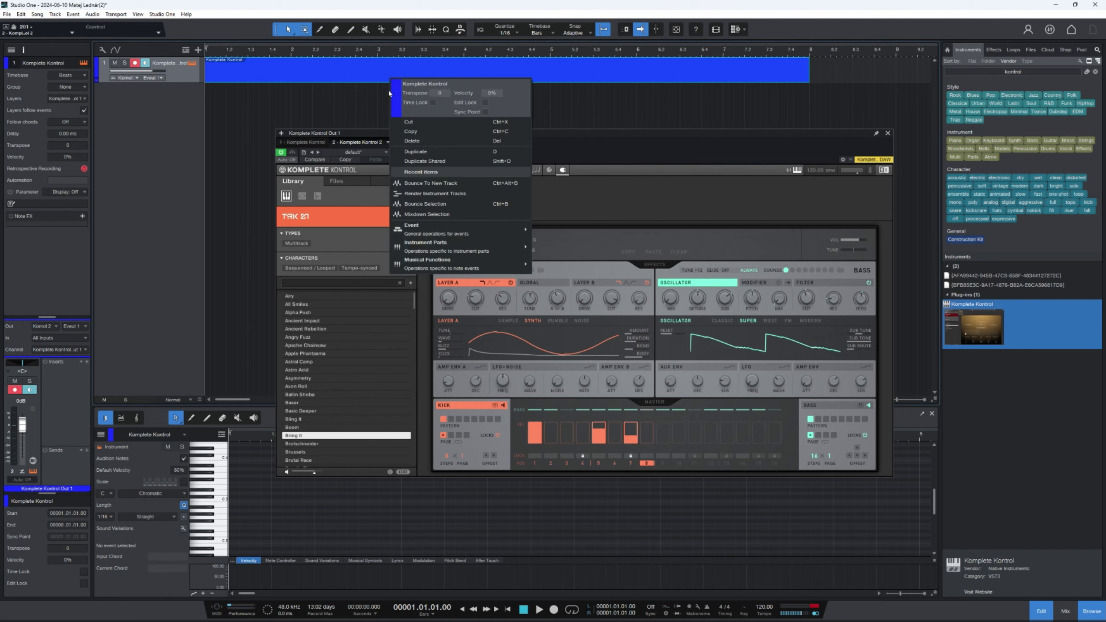
pyautogui.click(434, 184)
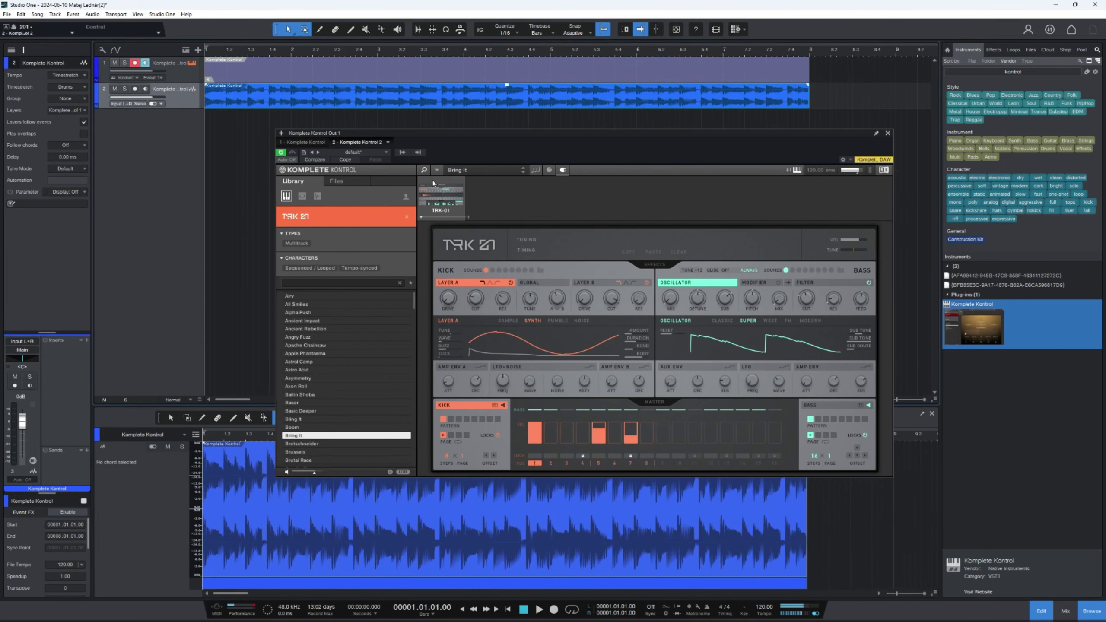
pyautogui.click(217, 141)
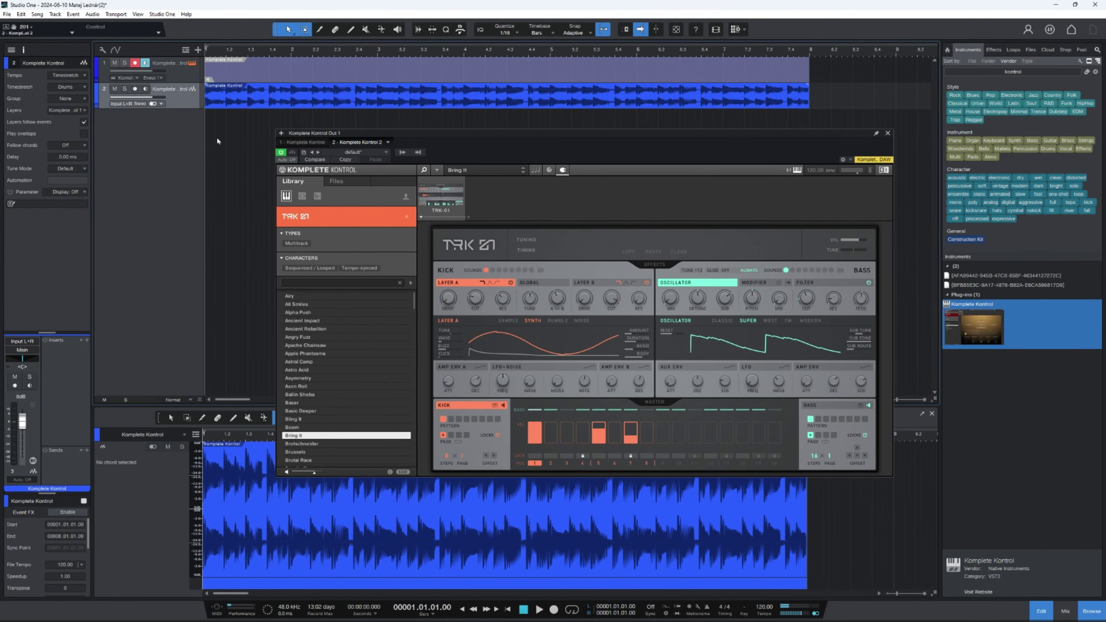
pyautogui.press('space')
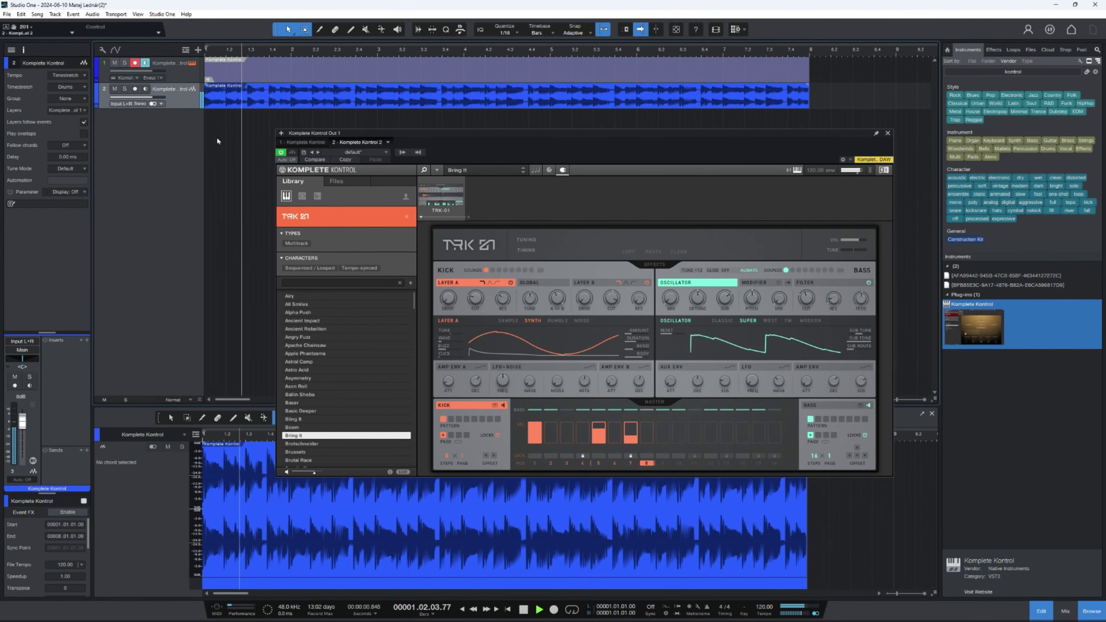
pyautogui.press('space')
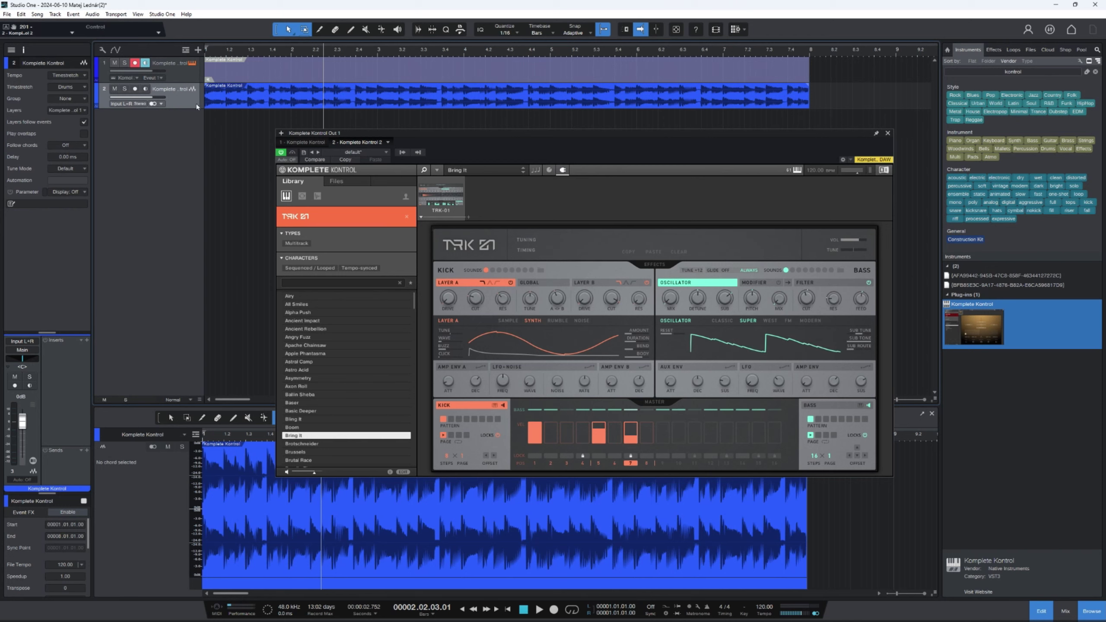
# Turn off input monitoring on the Komplete Kontrol instrument track and play the bounced audio
pyautogui.click(146, 63)
pyautogui.press('space')
pyautogui.press('space')
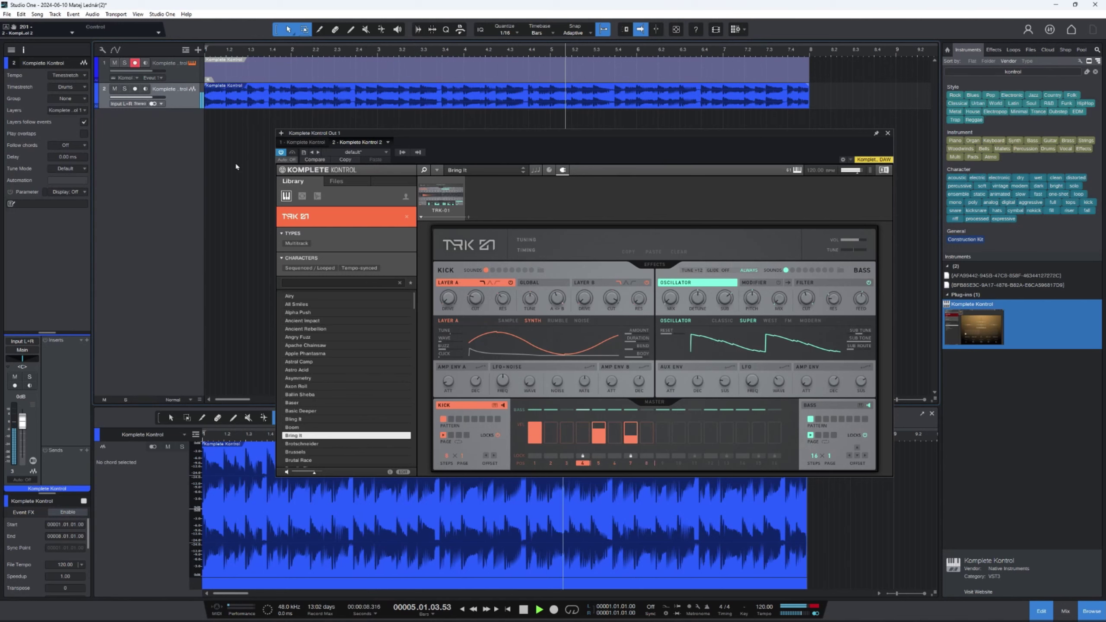
pyautogui.press('space')
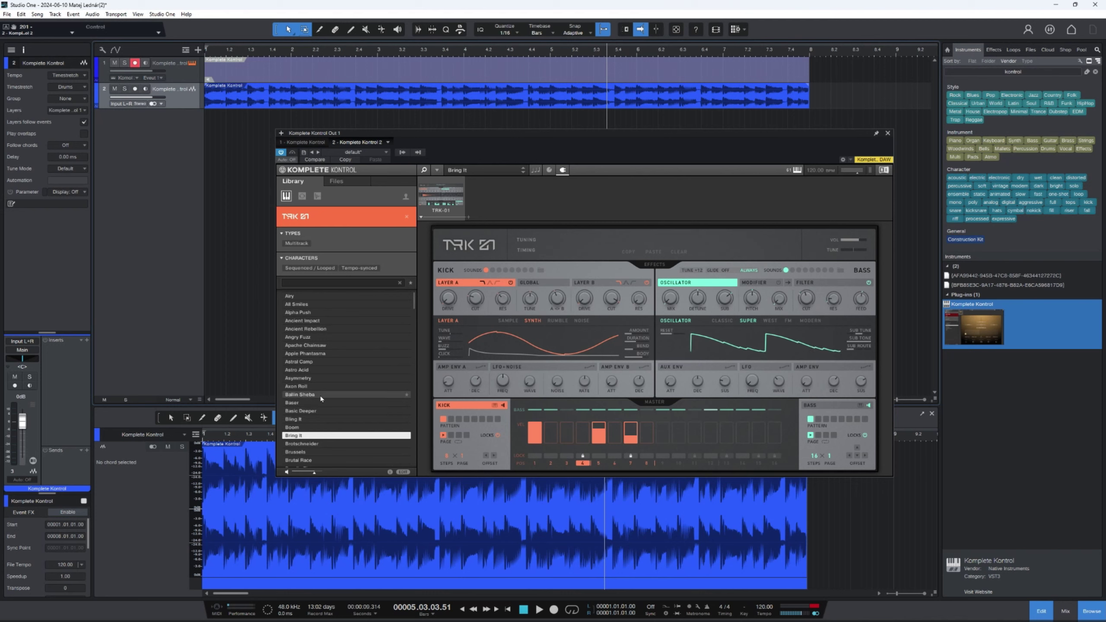
# Load TRK-01's Cheap Acid preset, mute the bounced audio track and play from the song start
pyautogui.scroll(-2, 344, 372)
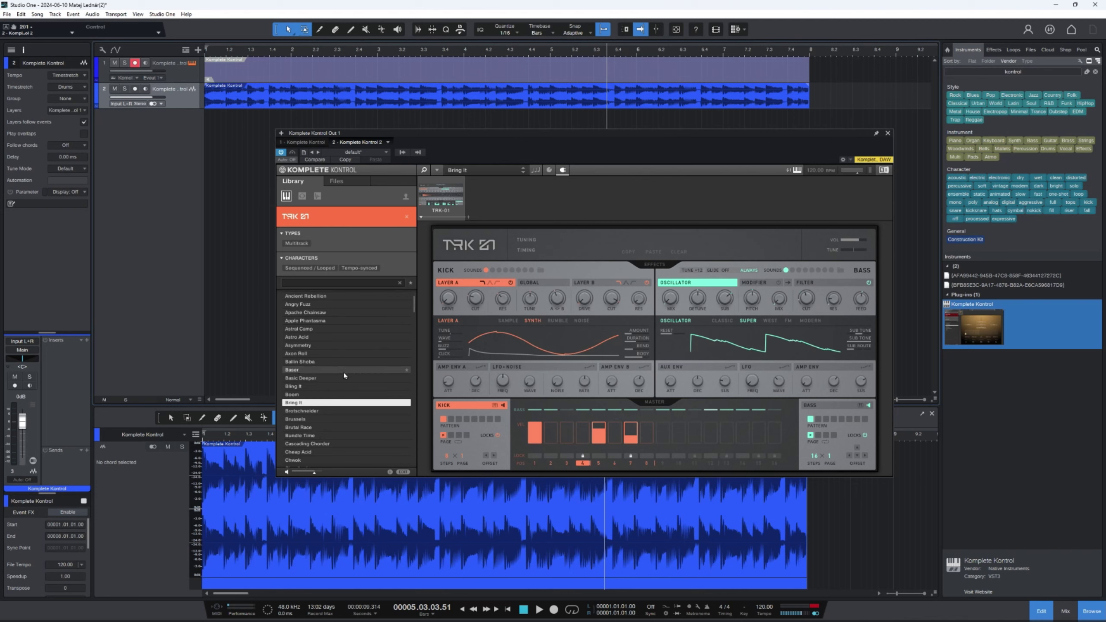
pyautogui.click(290, 452)
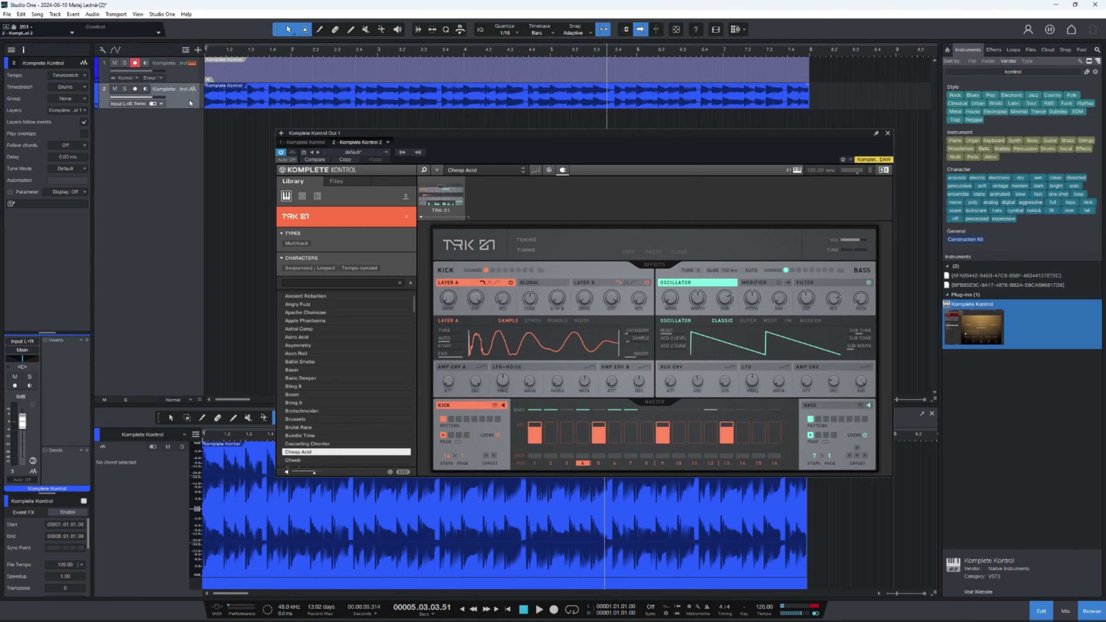
pyautogui.click(147, 90)
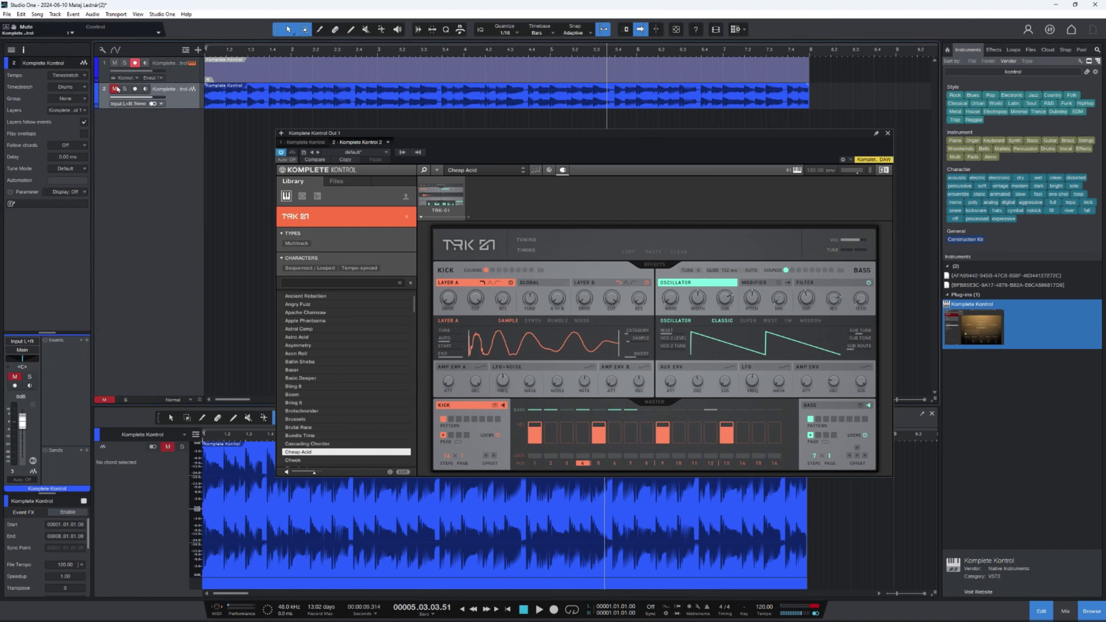
pyautogui.press(',')
pyautogui.press('space')
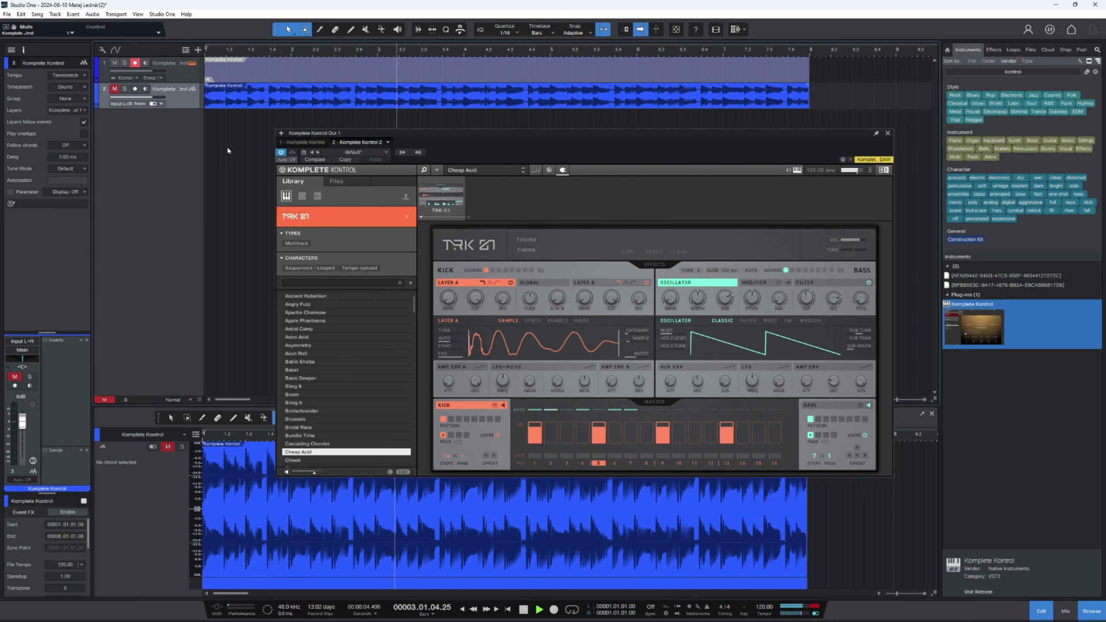
# Switch the kick's Layer A to Noise and after that to Rumble, playing the song to audition each one
pyautogui.click(581, 321)
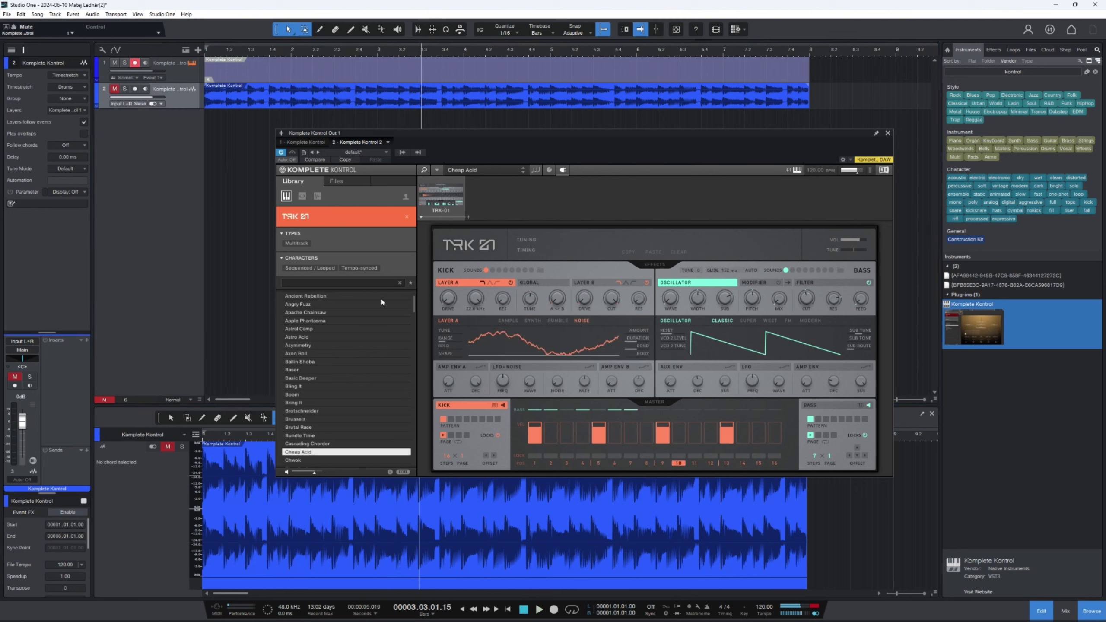
pyautogui.press('space')
pyautogui.press('space')
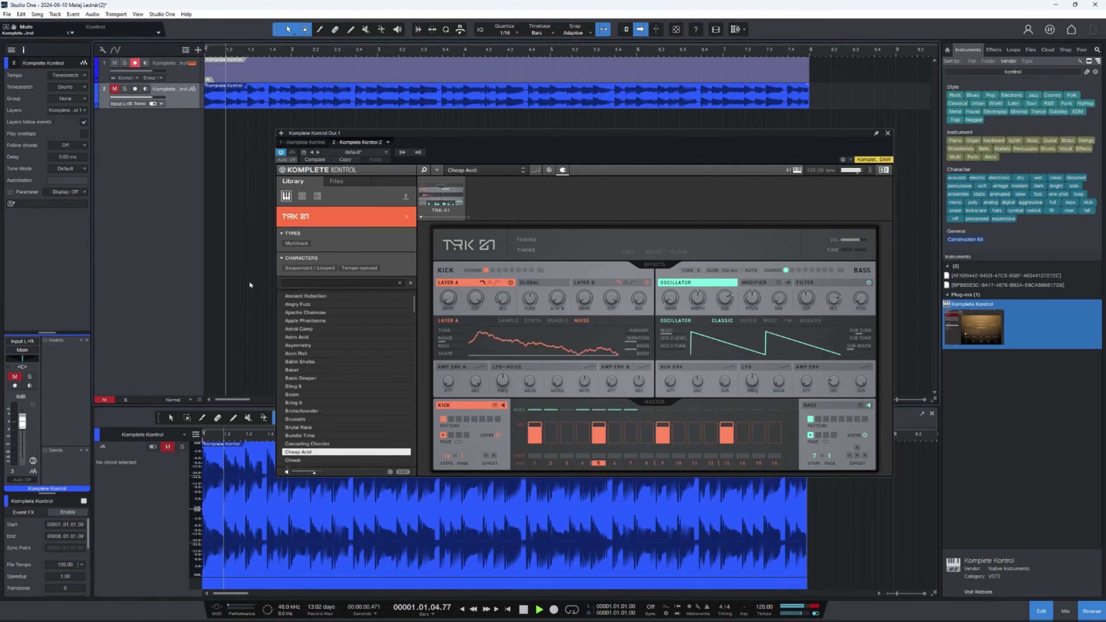
pyautogui.click(558, 321)
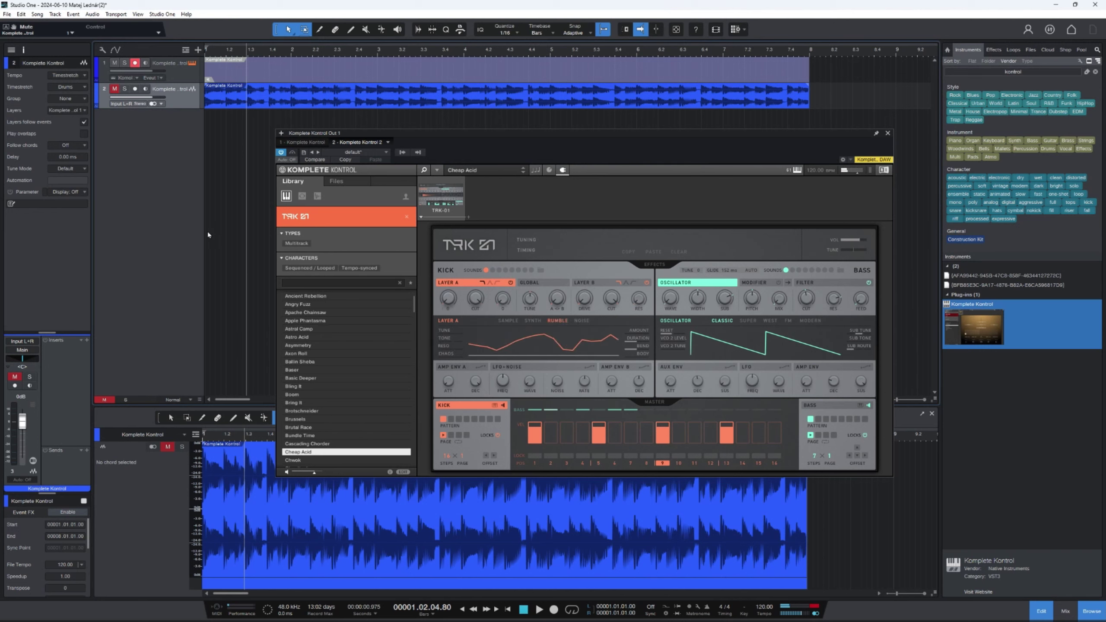
pyautogui.press('space')
pyautogui.press('space')
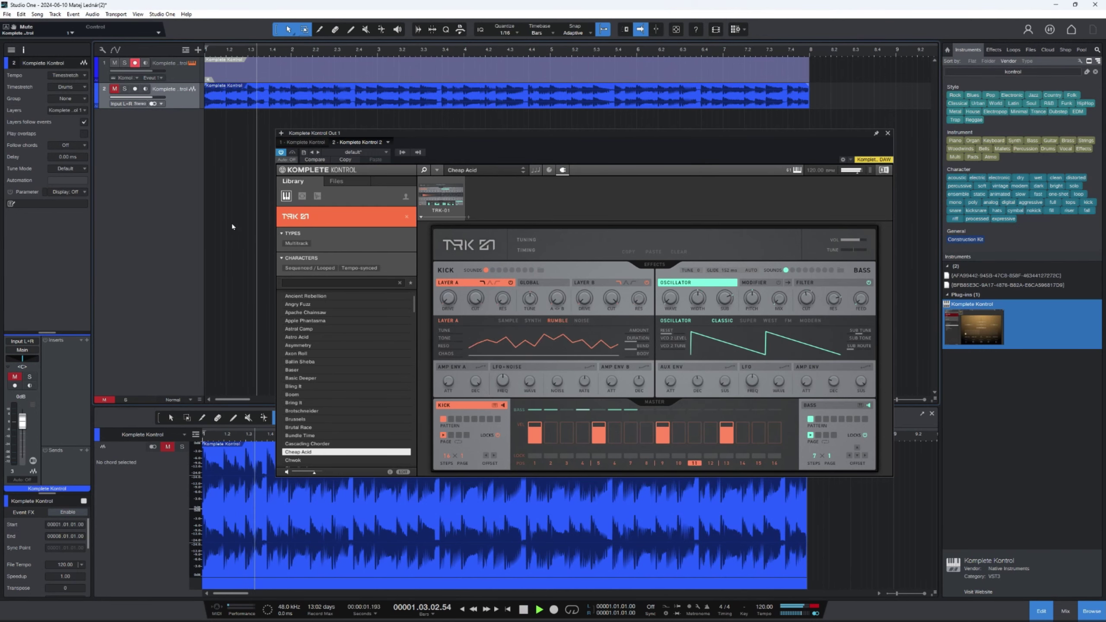
# Audition the kick's Layer A in Synth mode and set it back to Sample, playing the song each time
pyautogui.click(532, 321)
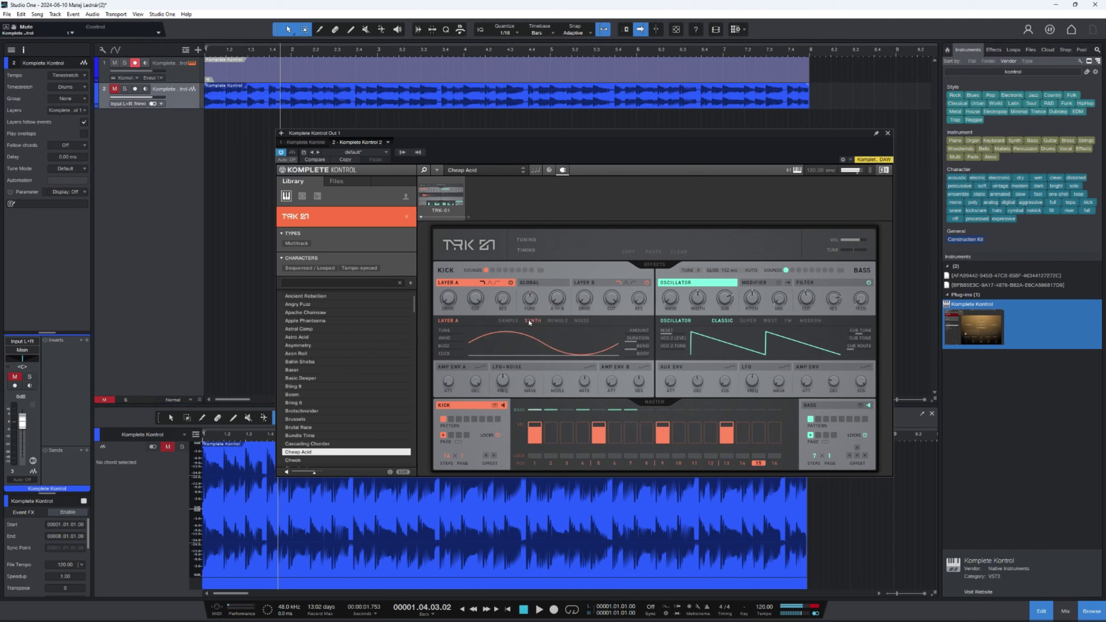
pyautogui.press('space')
pyautogui.press('space')
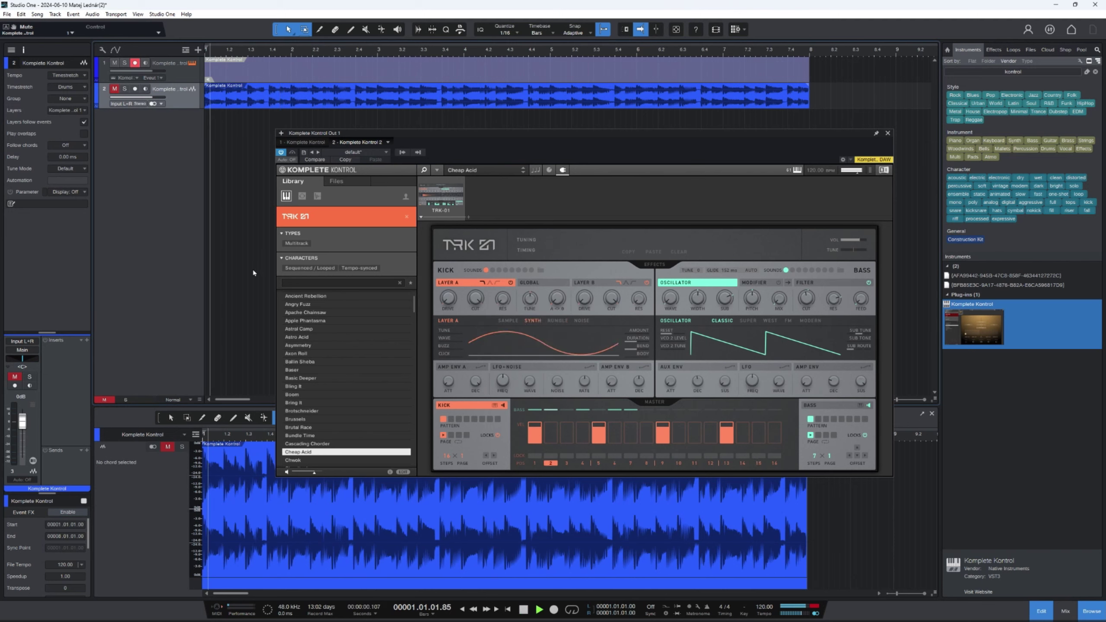
pyautogui.click(508, 320)
pyautogui.press('space')
pyautogui.press('space')
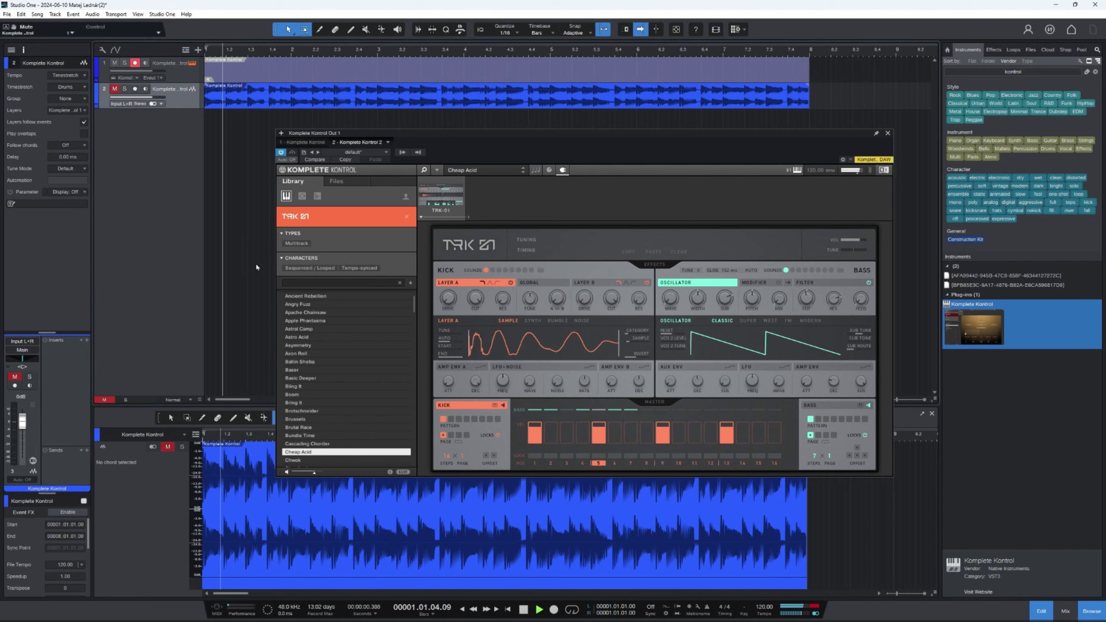
# Select Kick Sound 2 and play the song to hear it
pyautogui.click(492, 270)
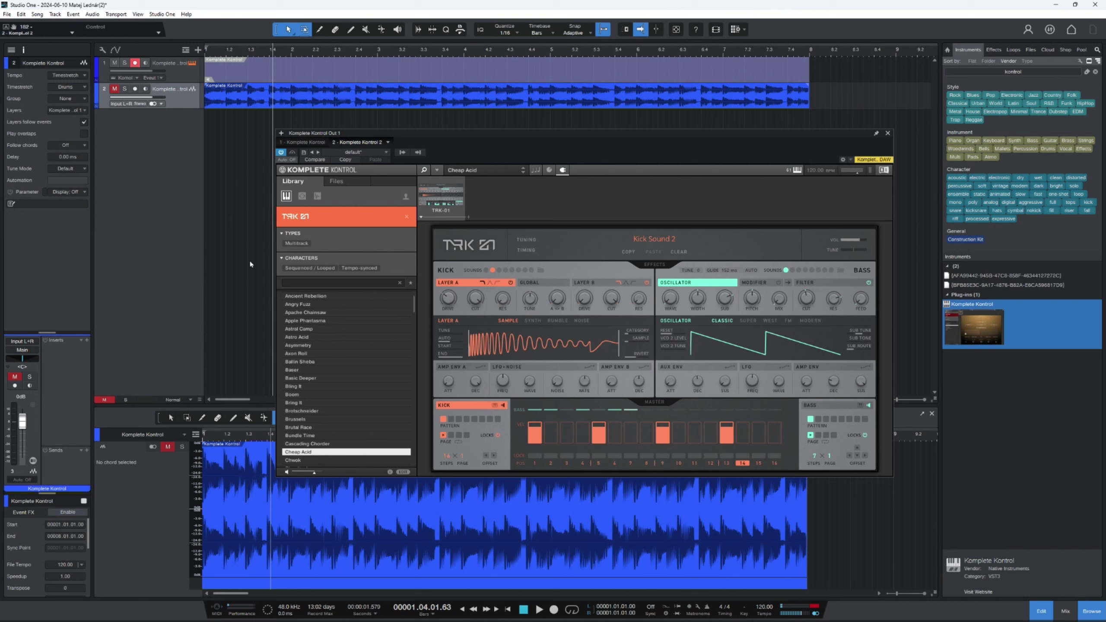
pyautogui.press('space')
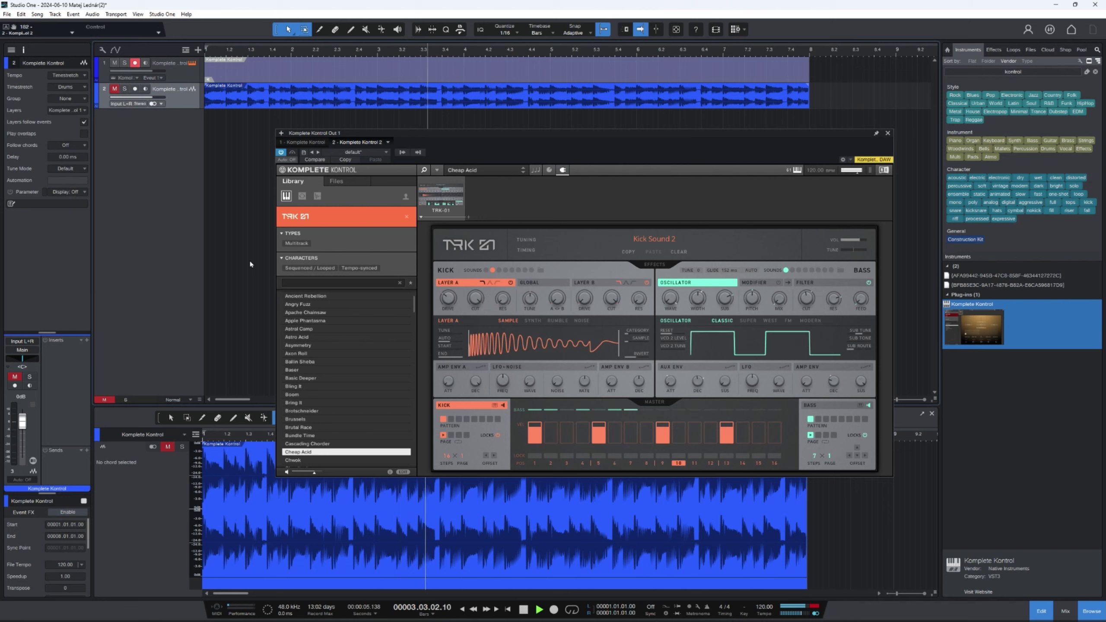
pyautogui.press('space')
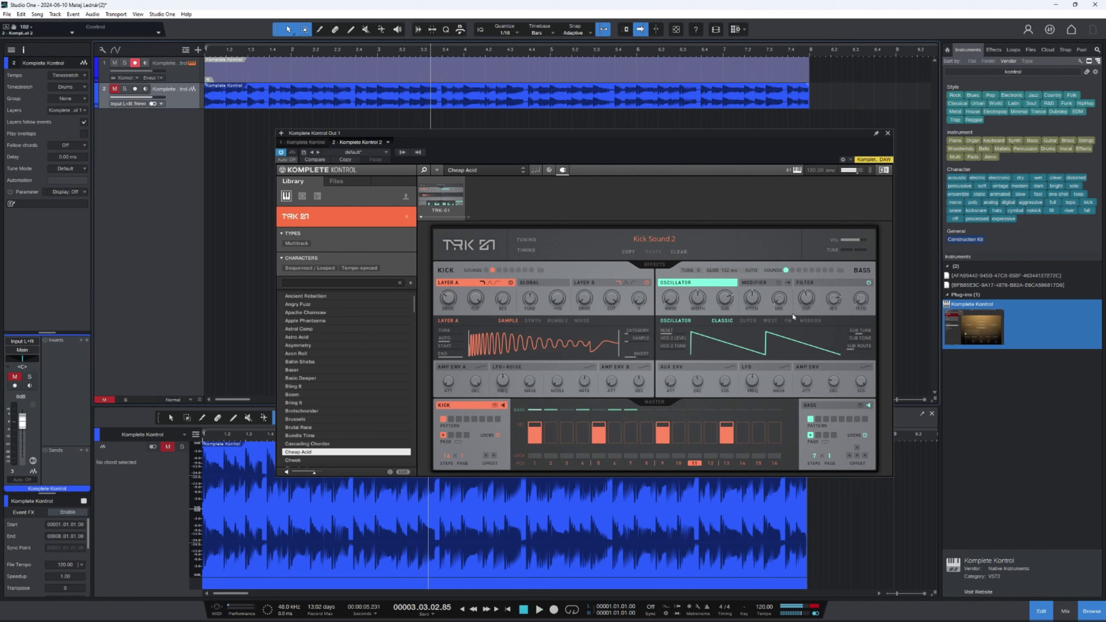
# Step the bass through Bass Sound 2 and 3 to Bass Sound 4, playing the song to audition each sound
pyautogui.click(792, 270)
pyautogui.press('space')
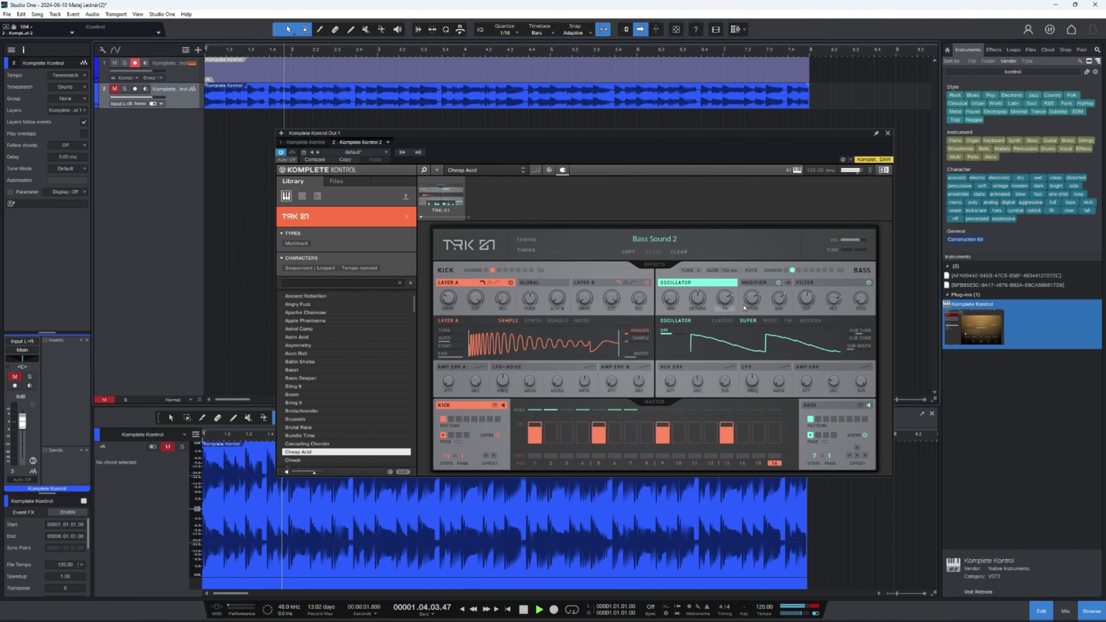
pyautogui.click(798, 271)
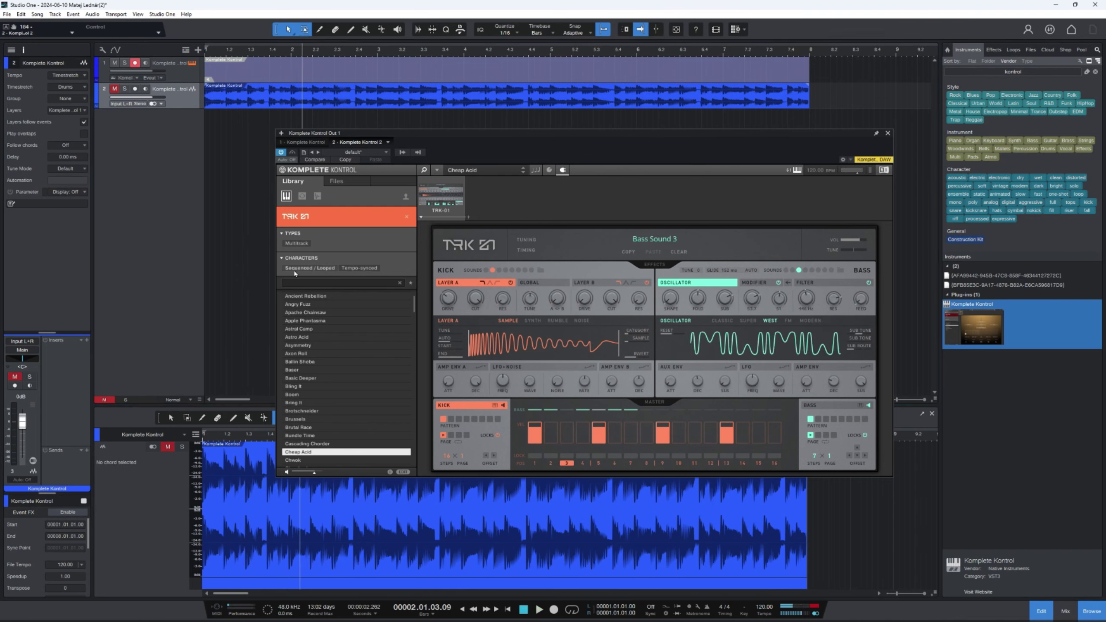
pyautogui.press('space')
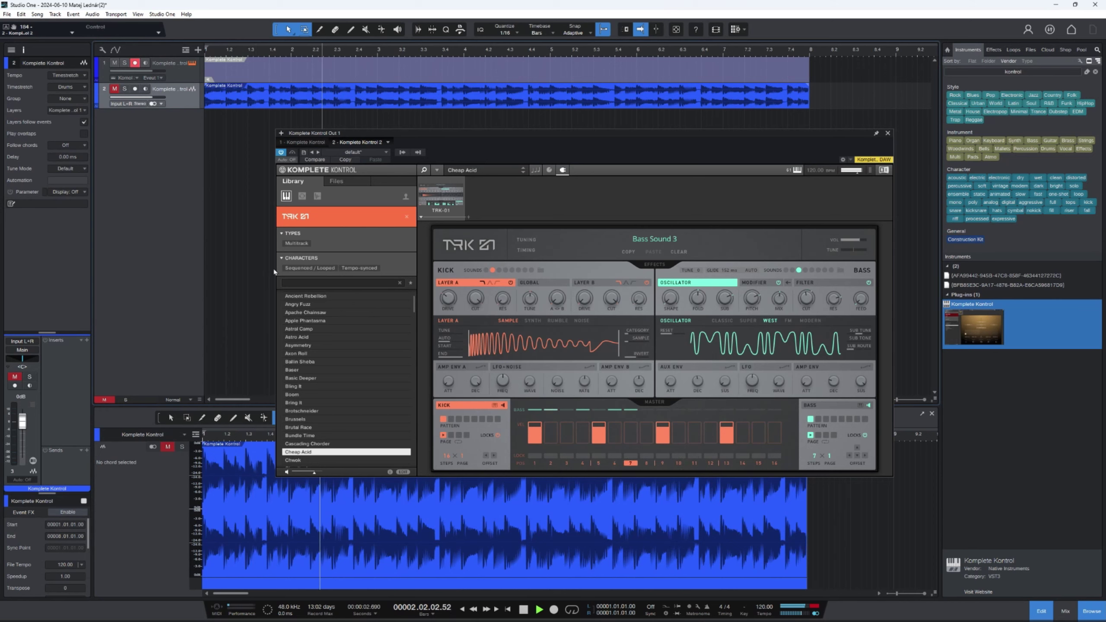
pyautogui.press('space')
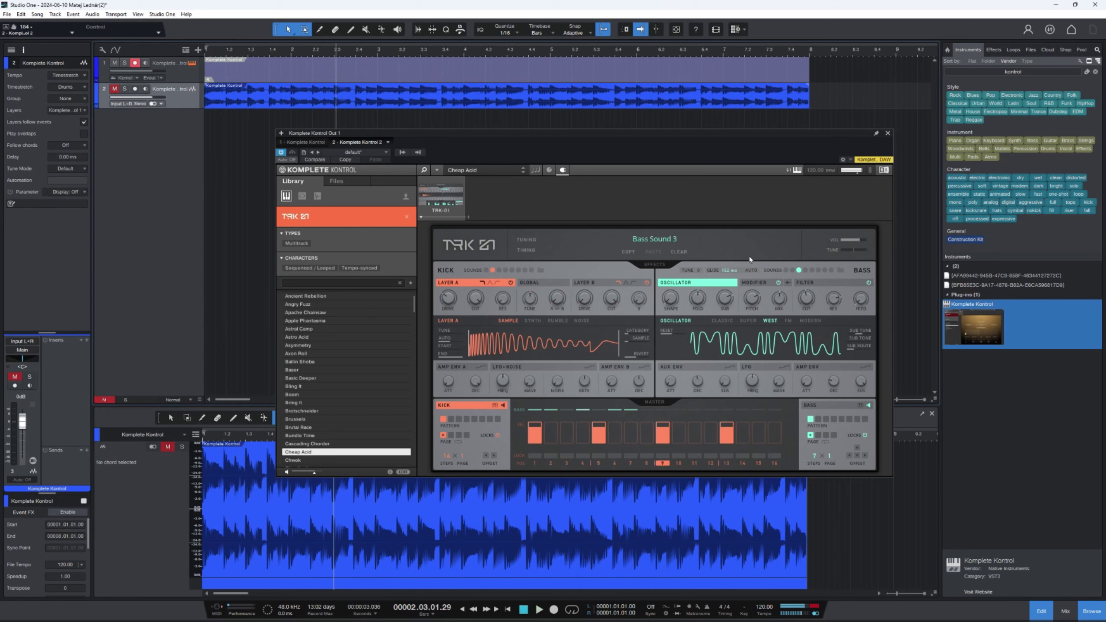
pyautogui.click(806, 270)
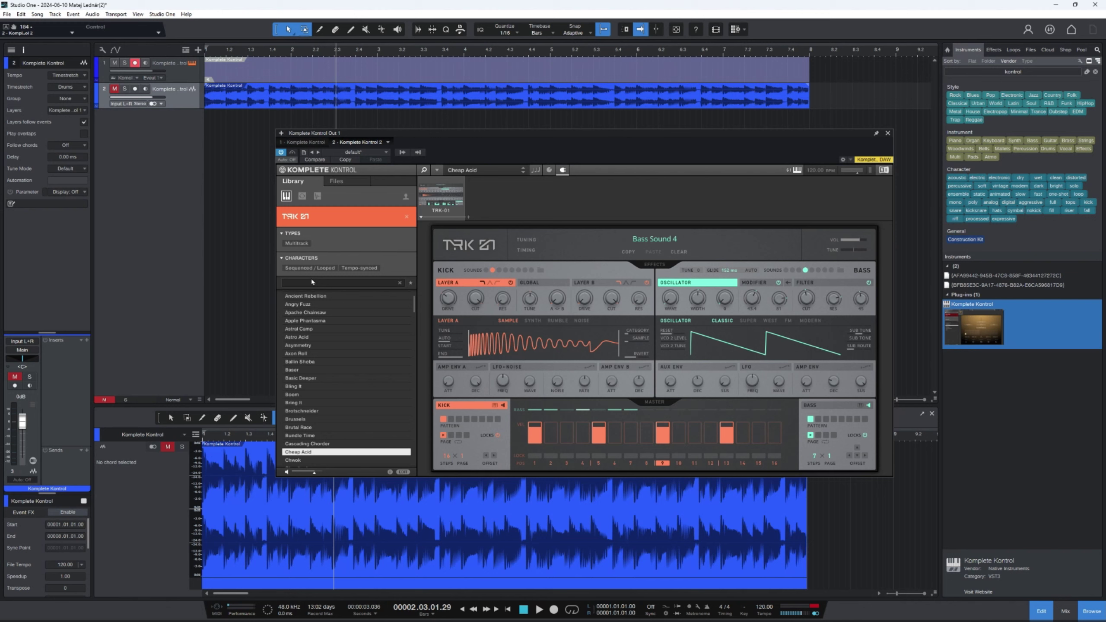
pyautogui.press('space')
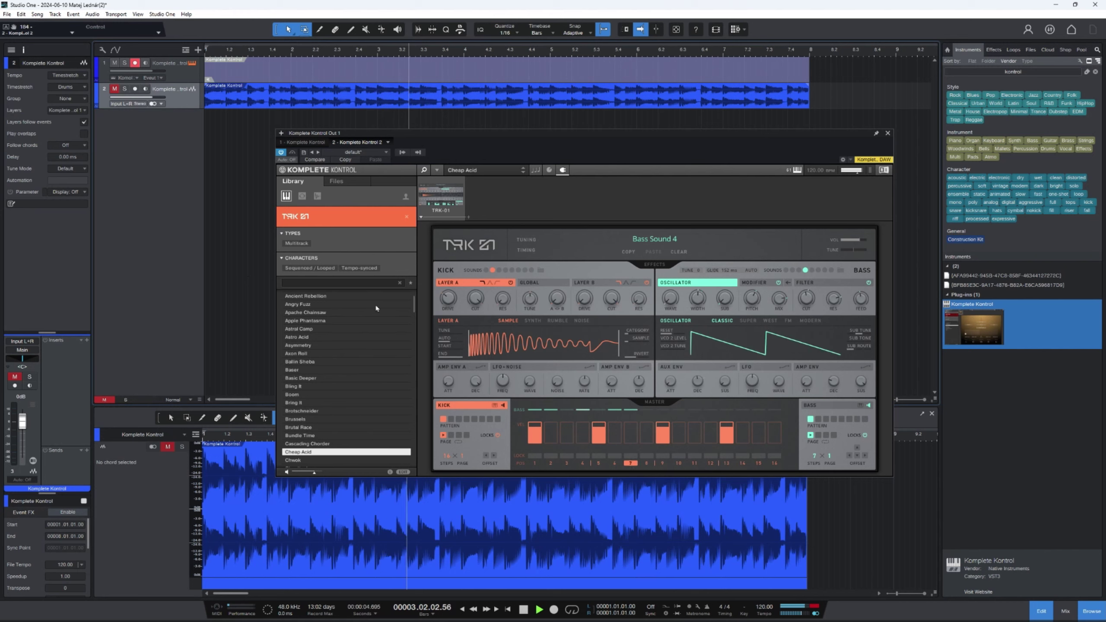
# Show the bass sequencer, choose Bass Pattern 2 and play the song to hear the pattern
pyautogui.click(818, 411)
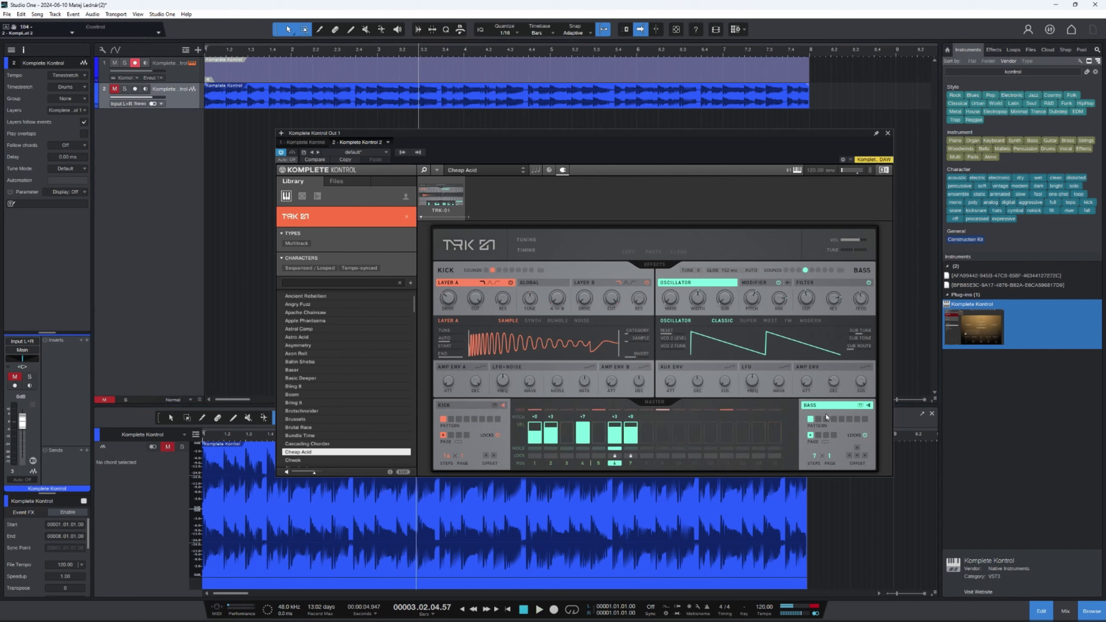
pyautogui.click(818, 419)
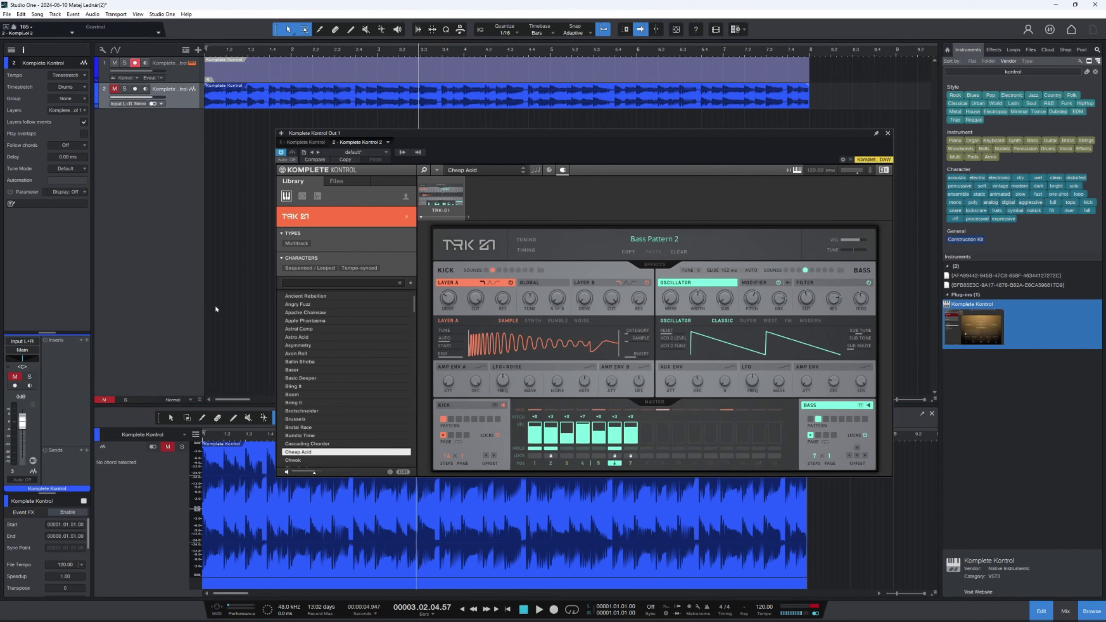
pyautogui.press('space')
pyautogui.press('space')
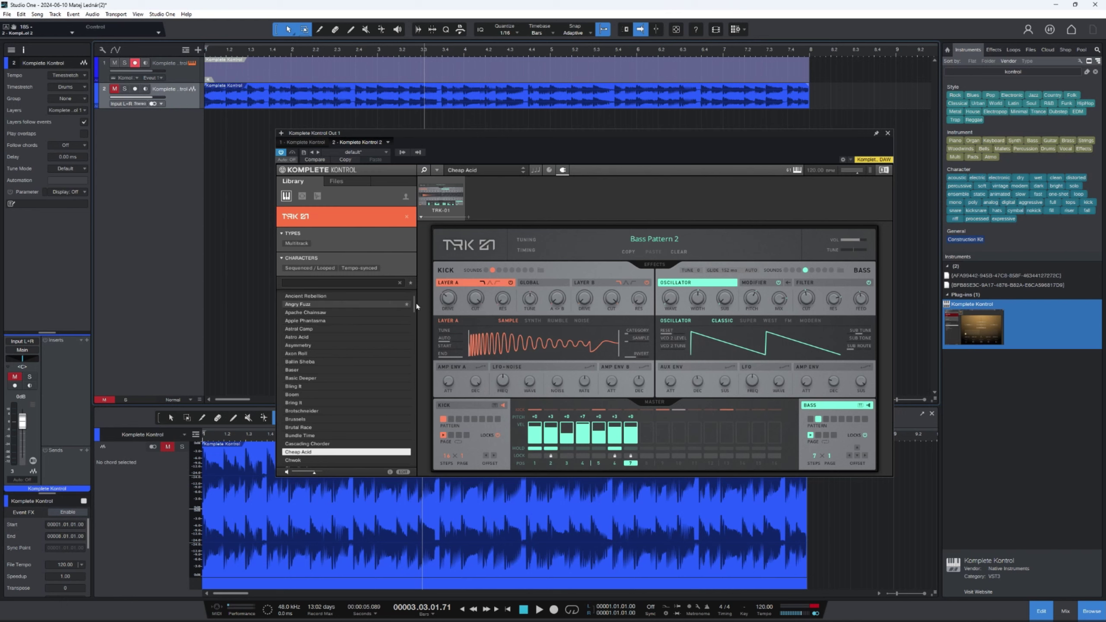
# Browse further down the TRK-01 preset list and show the kick and bass effects page
pyautogui.moveTo(415, 305); pyautogui.dragTo(472, 323)
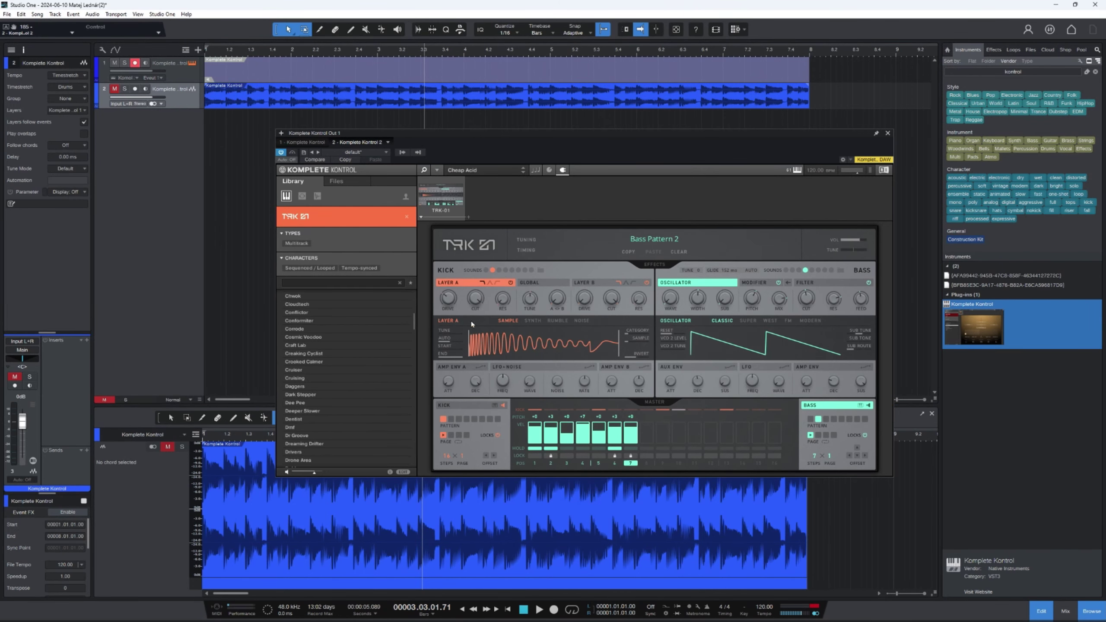
pyautogui.click(654, 264)
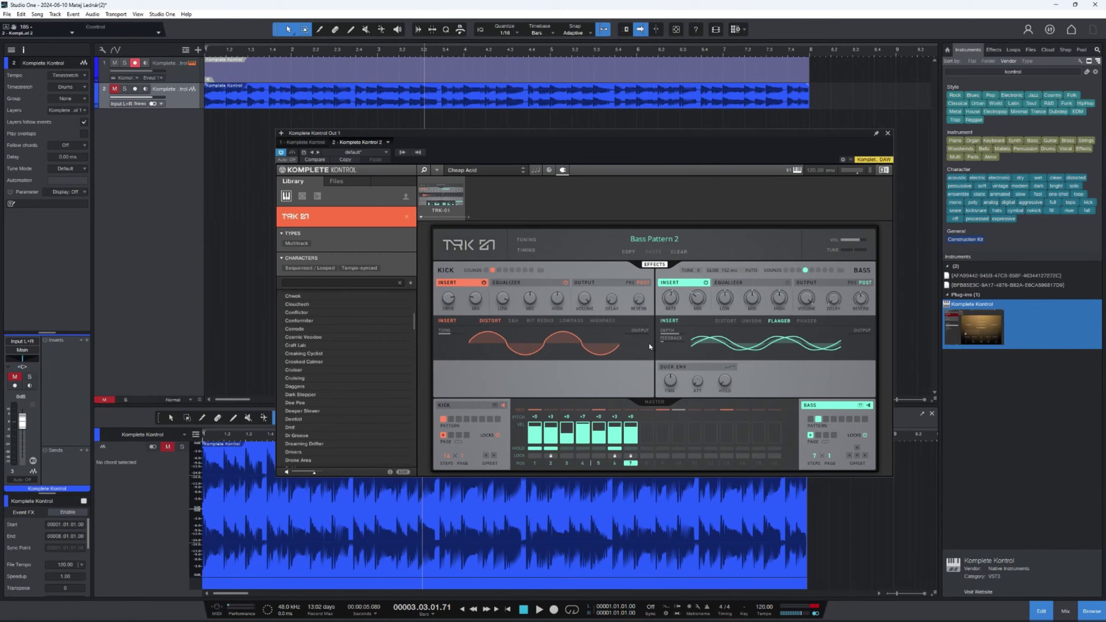
# Insert the Freak effect after TRK-01 in the Komplete Kontrol chain and remove it again
pyautogui.click(468, 217)
pyautogui.moveTo(481, 231)
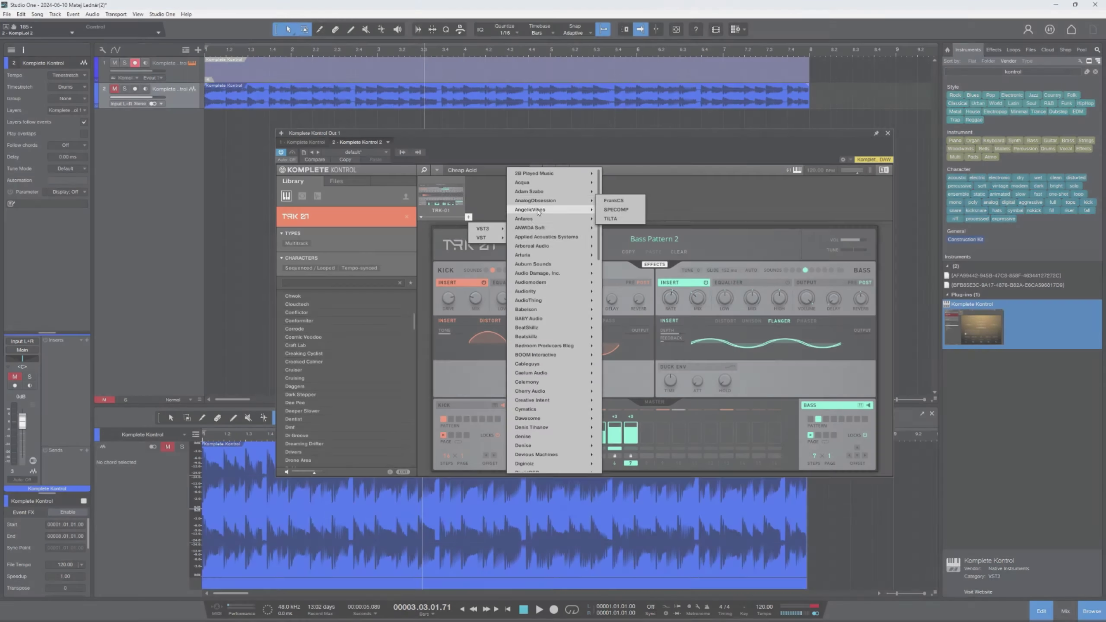
pyautogui.moveTo(520, 381)
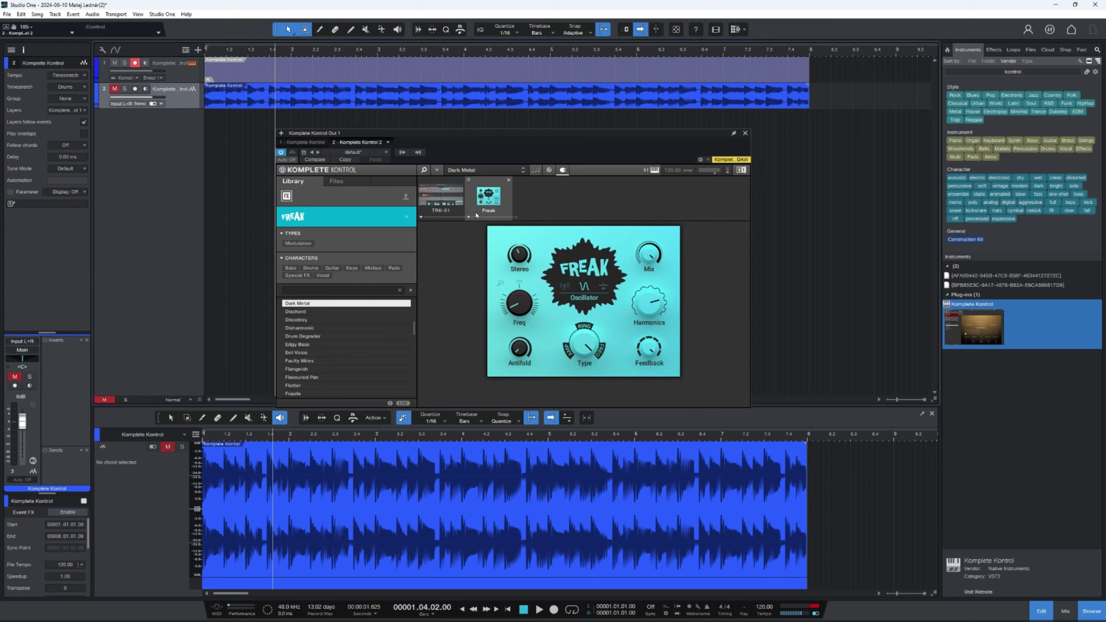
pyautogui.click(508, 181)
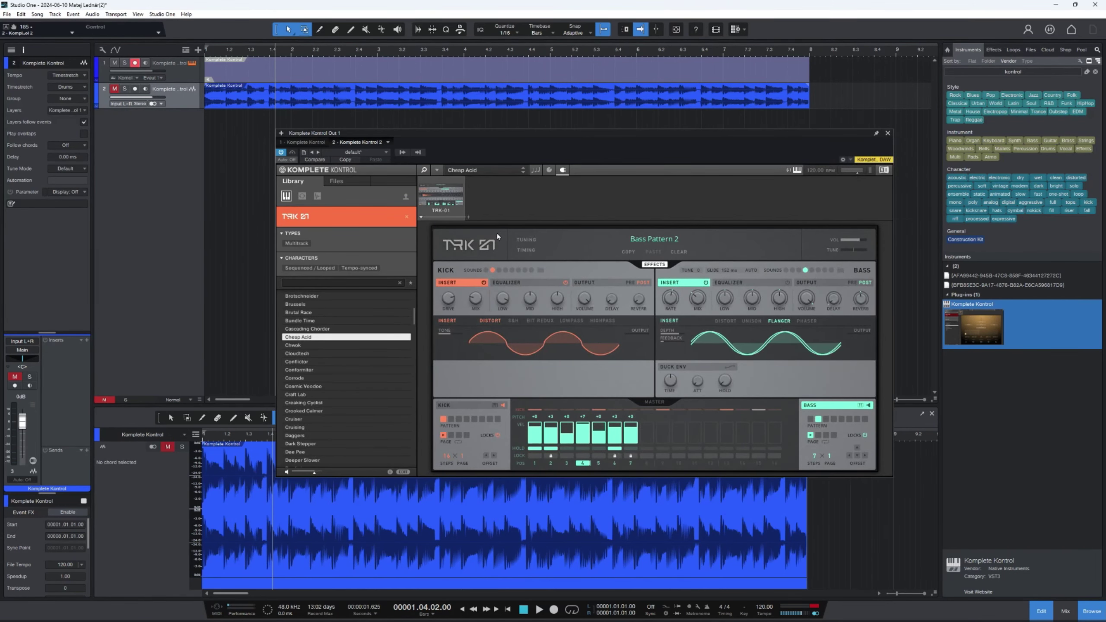